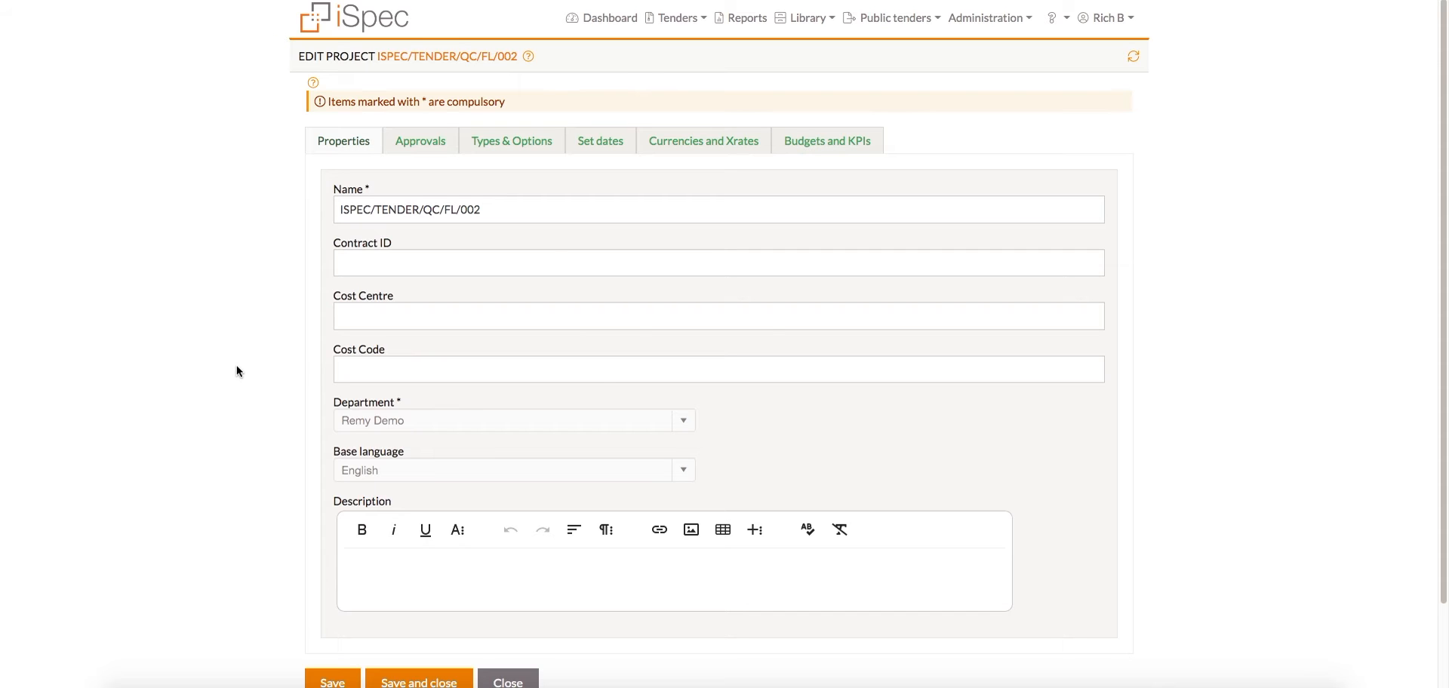
Set the project's evaluation type to Advanced
click(538, 142)
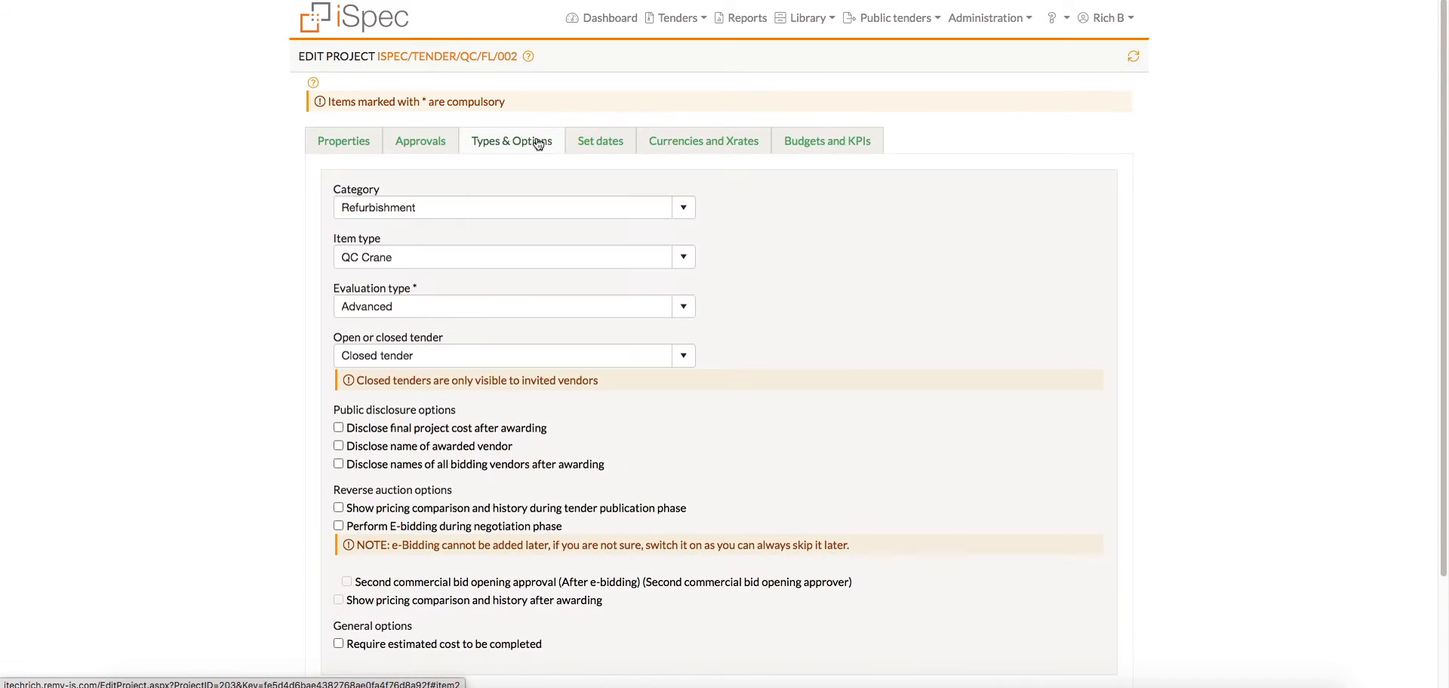
click(453, 306)
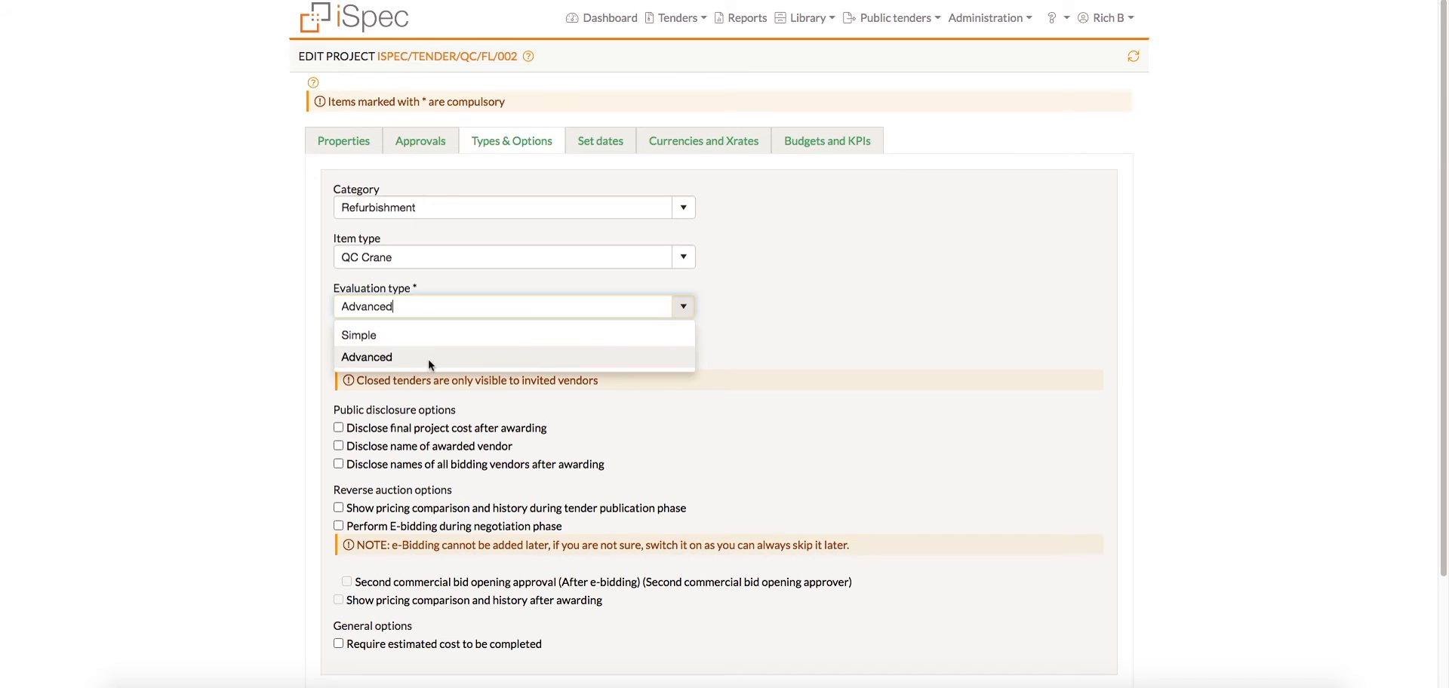
click(428, 358)
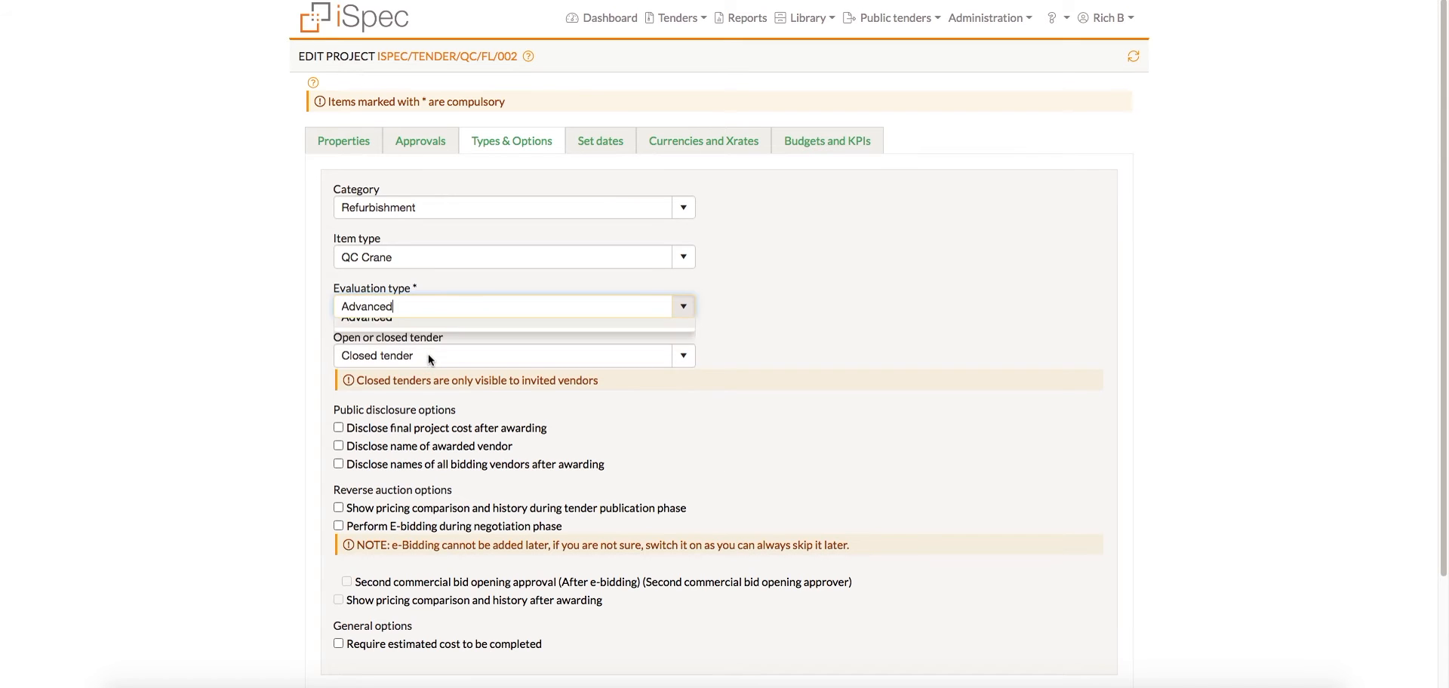
Require technical evaluation approval and commercial bid opening approval for the project, saving and closing the project settings
click(421, 150)
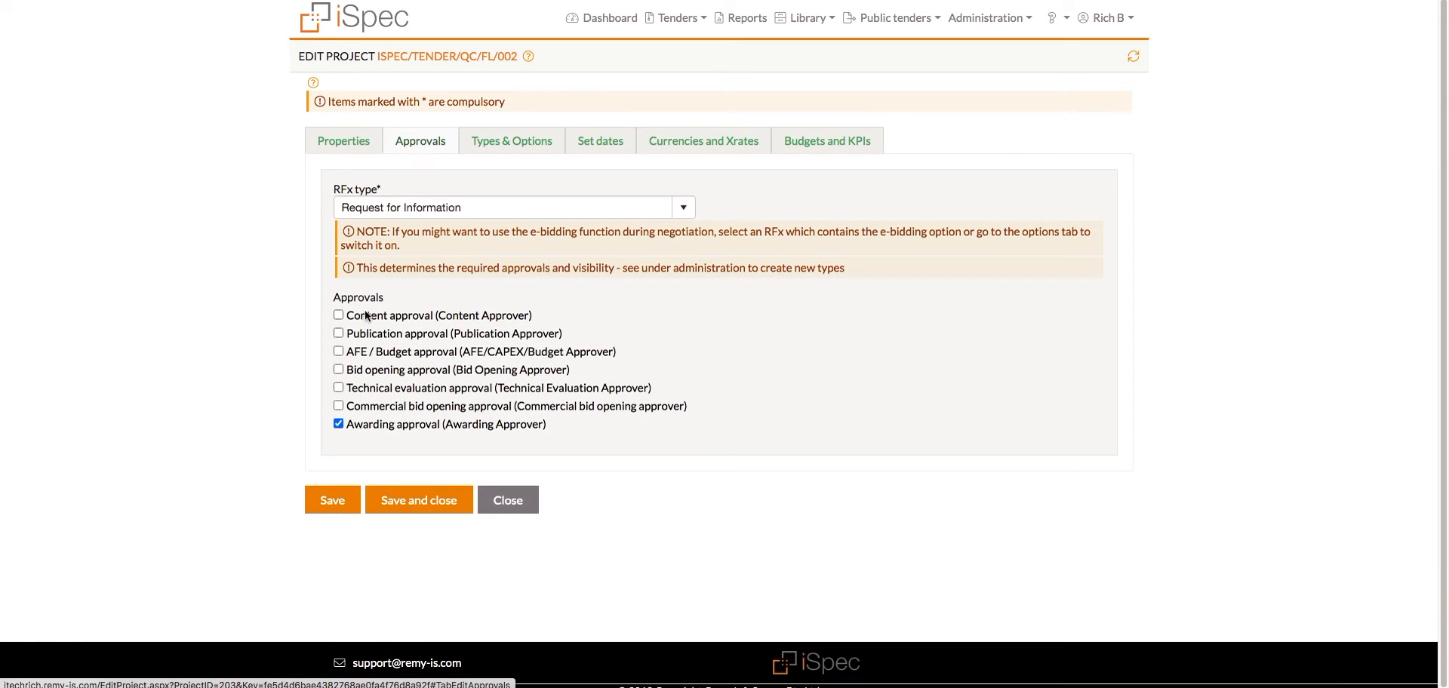
click(338, 387)
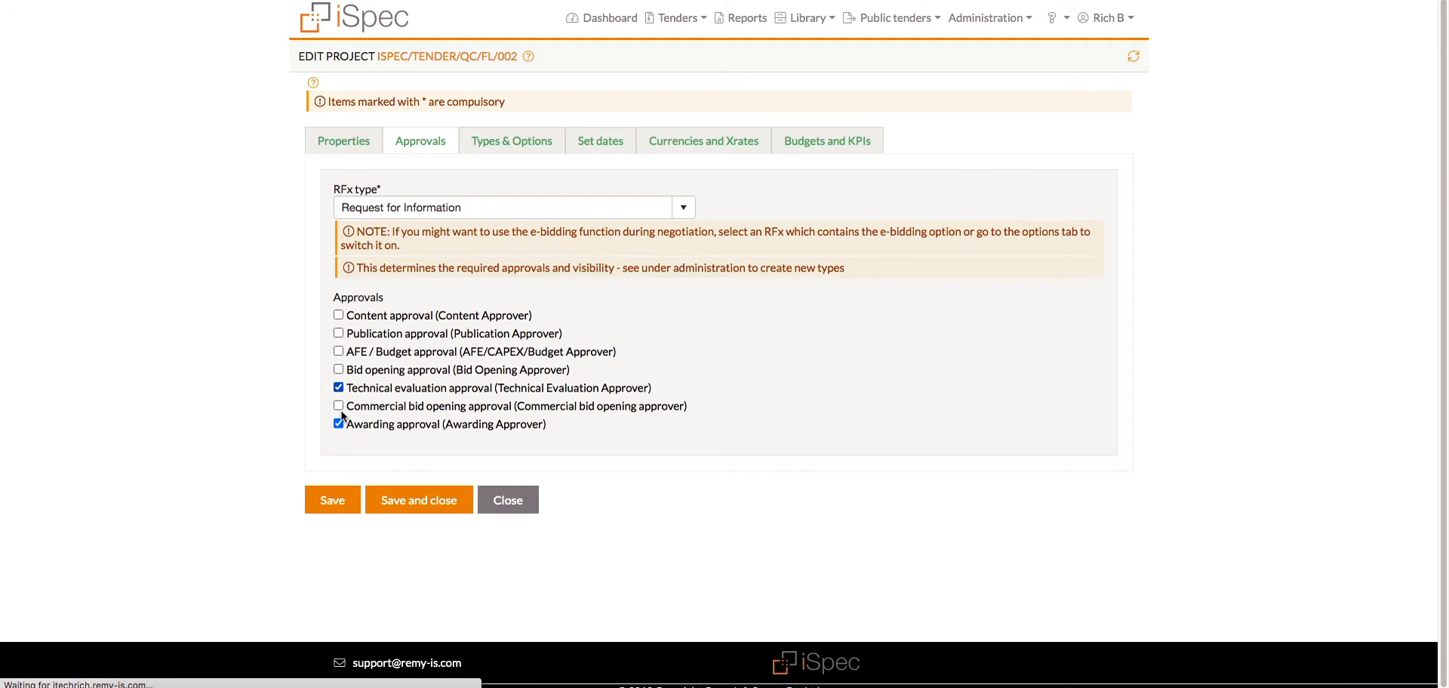
click(338, 406)
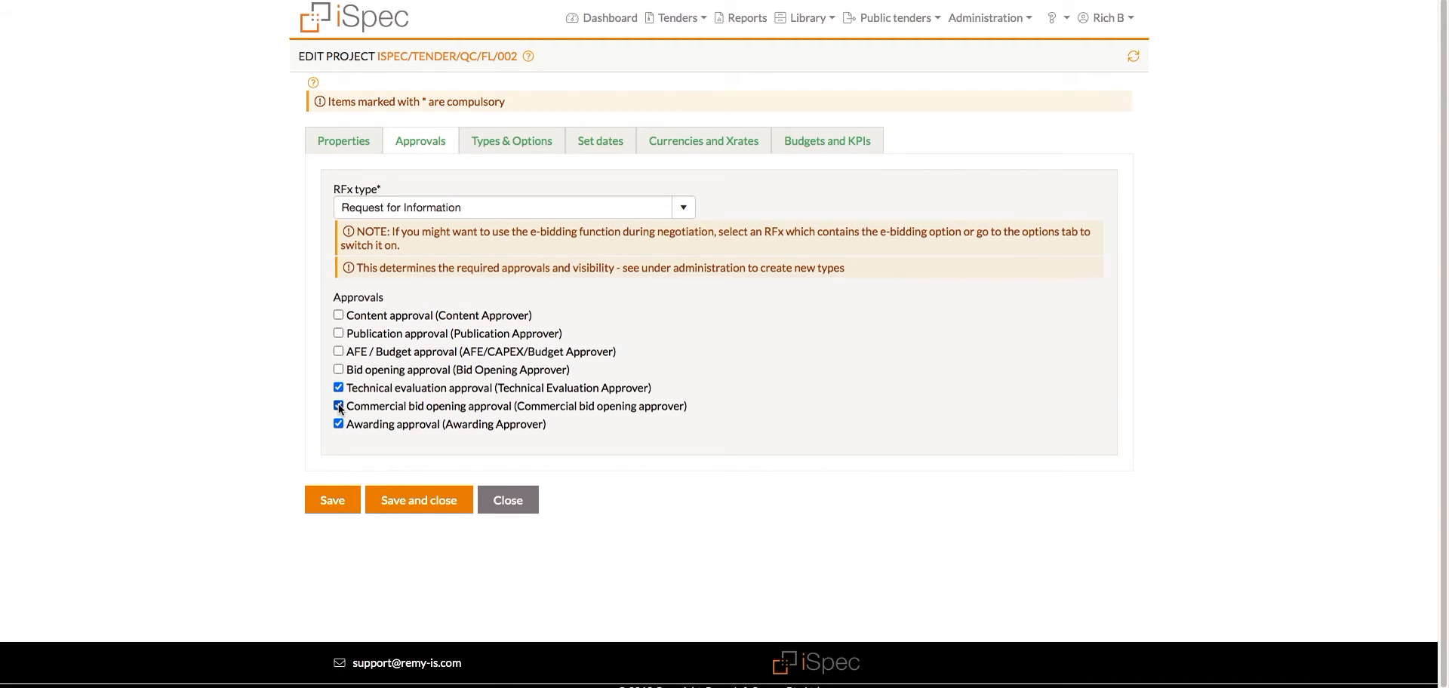
click(420, 501)
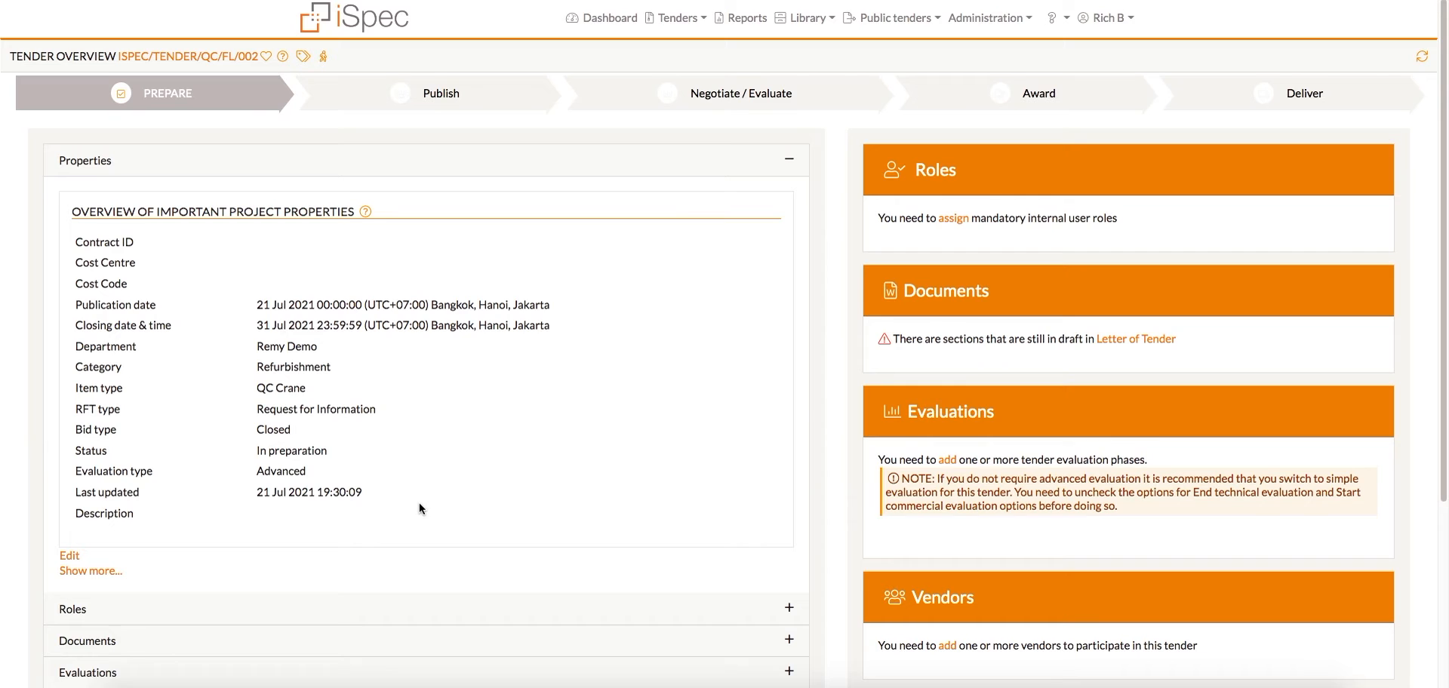
Start a new evaluation phase in the tender's evaluations and choose Technical as its phase
scroll(420, 508, down, 1)
click(351, 596)
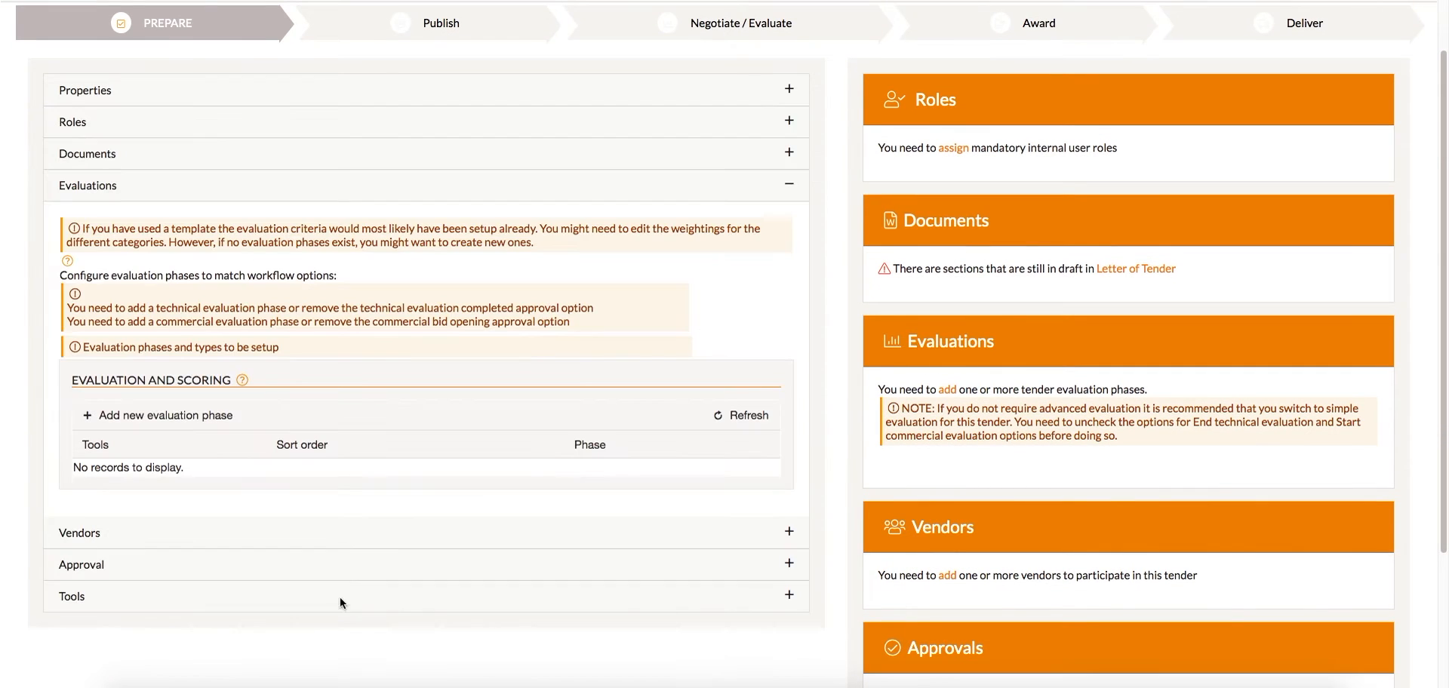
click(149, 417)
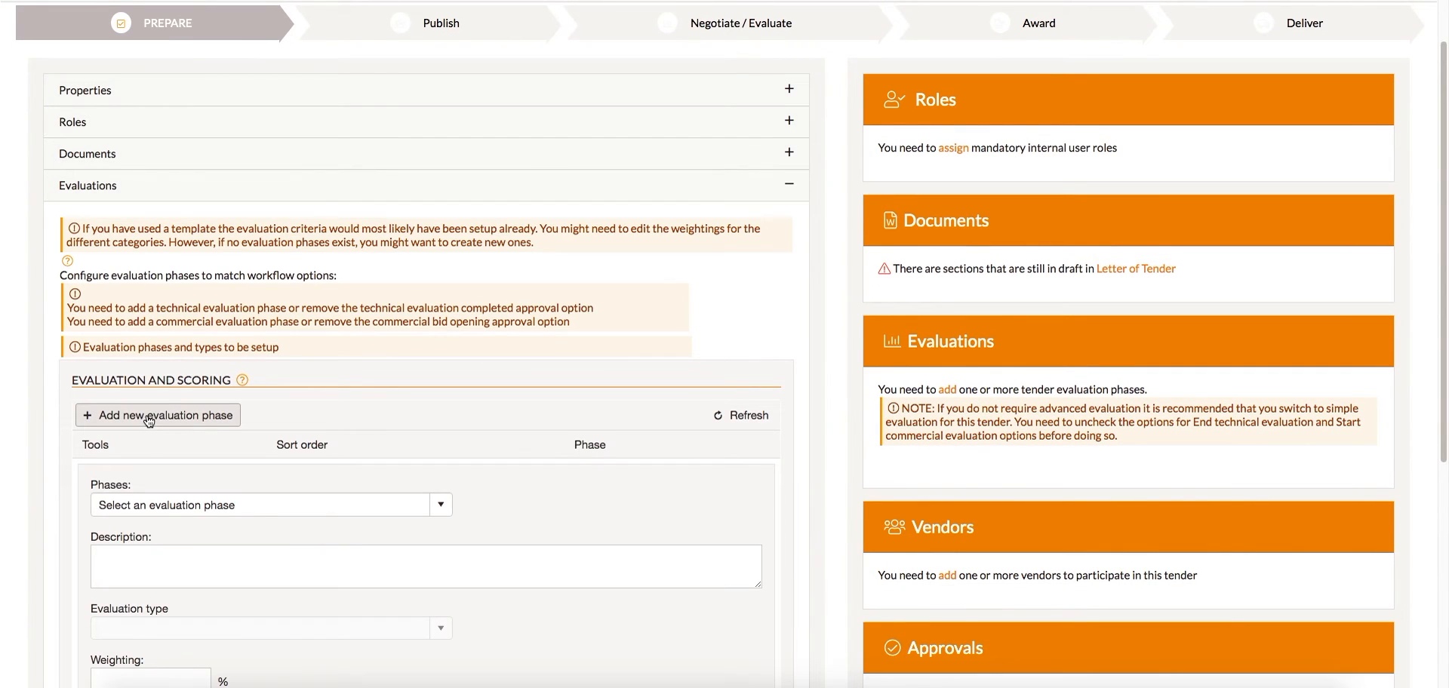
click(215, 507)
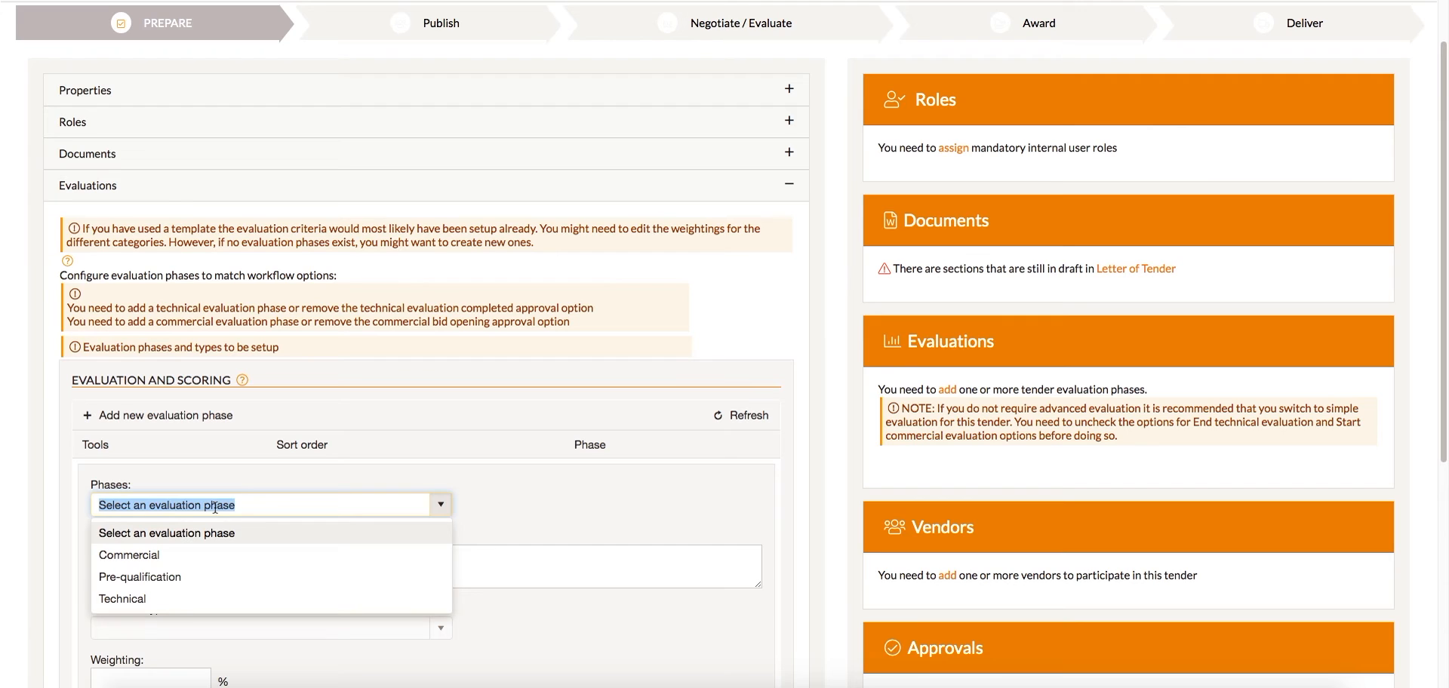
click(198, 598)
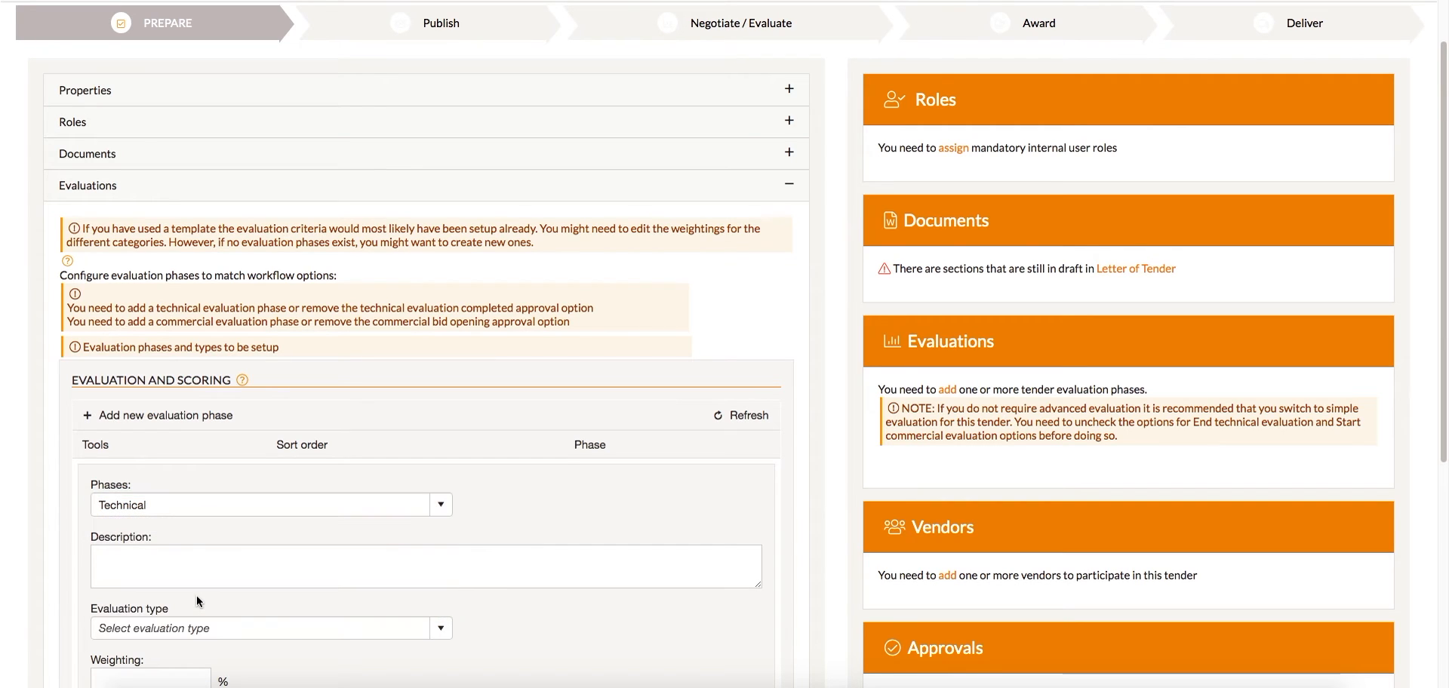
Include the evaluation types Deliverables at 30% and Technical at 70% in the new phase
click(219, 626)
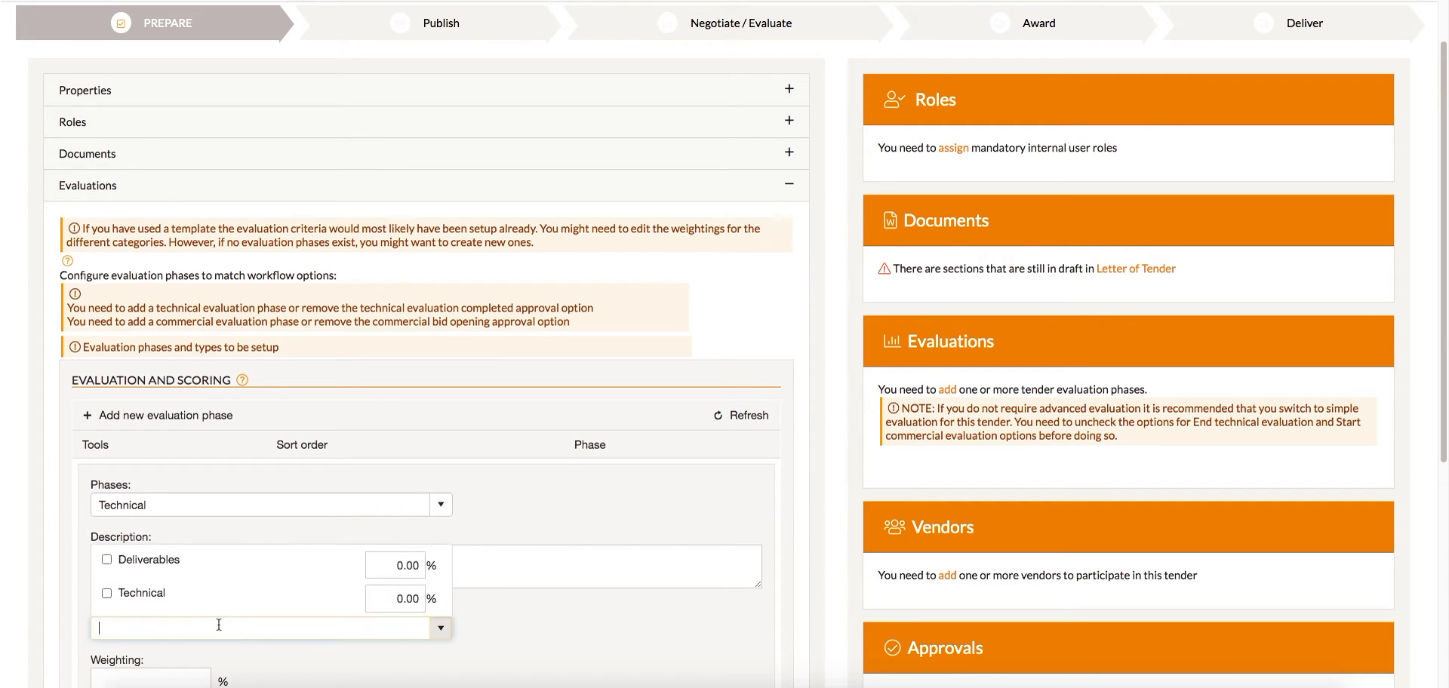
click(107, 556)
click(107, 588)
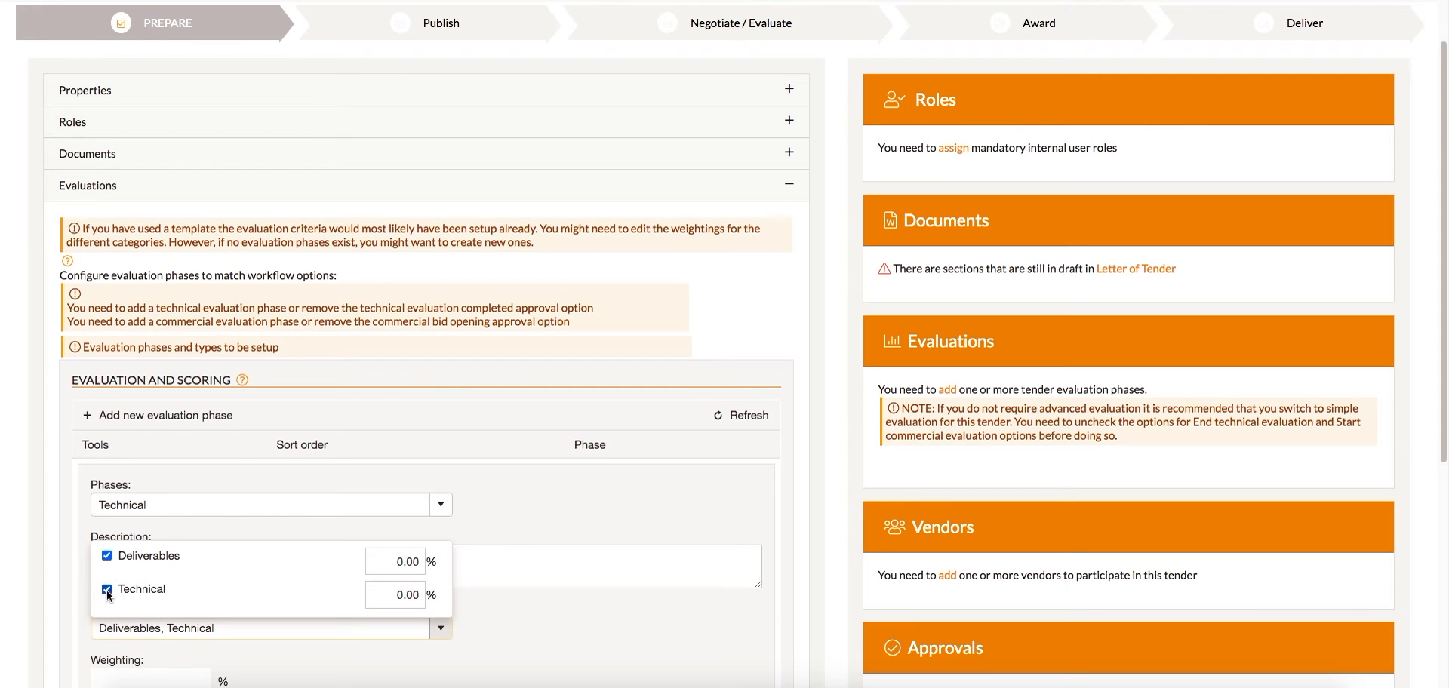
click(383, 566)
text(30)
click(394, 596)
text(7)
click(486, 623)
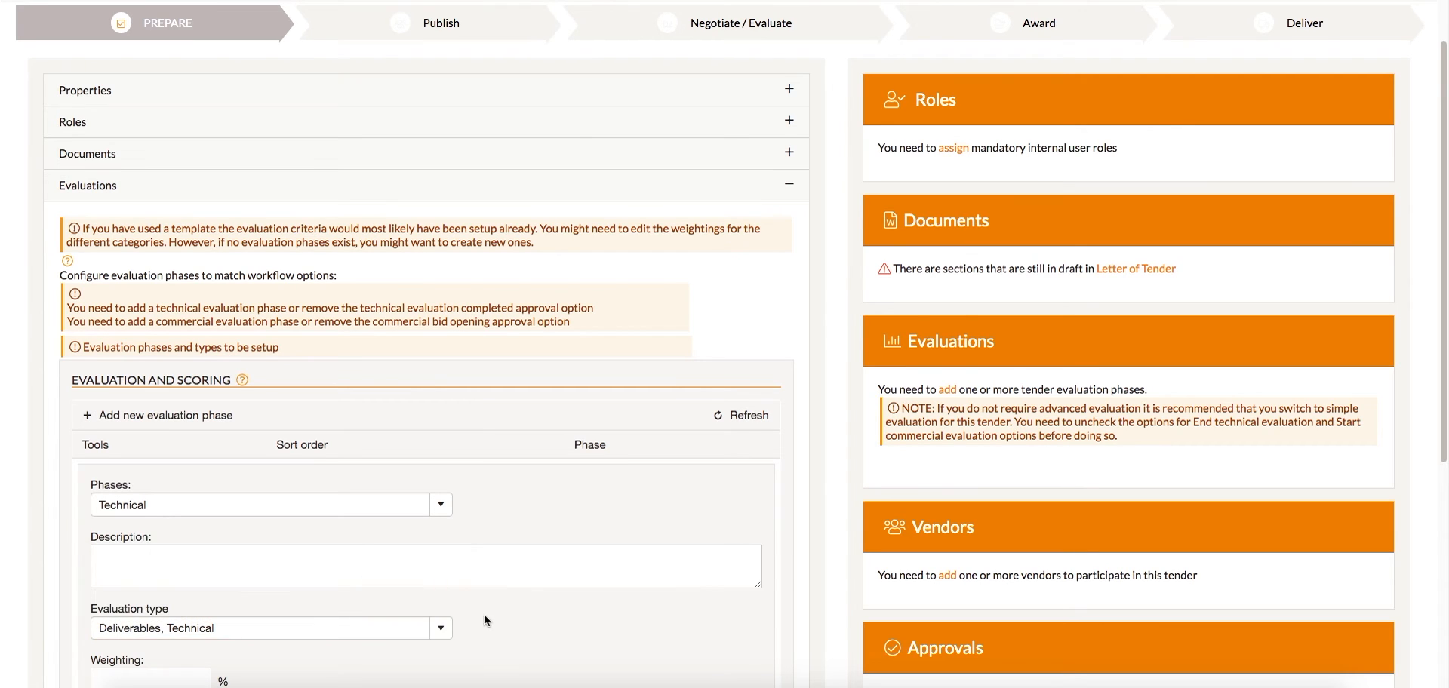
Give the Technical phase a 50% weighting and insert it into the tender
scroll(357, 550, down, 2)
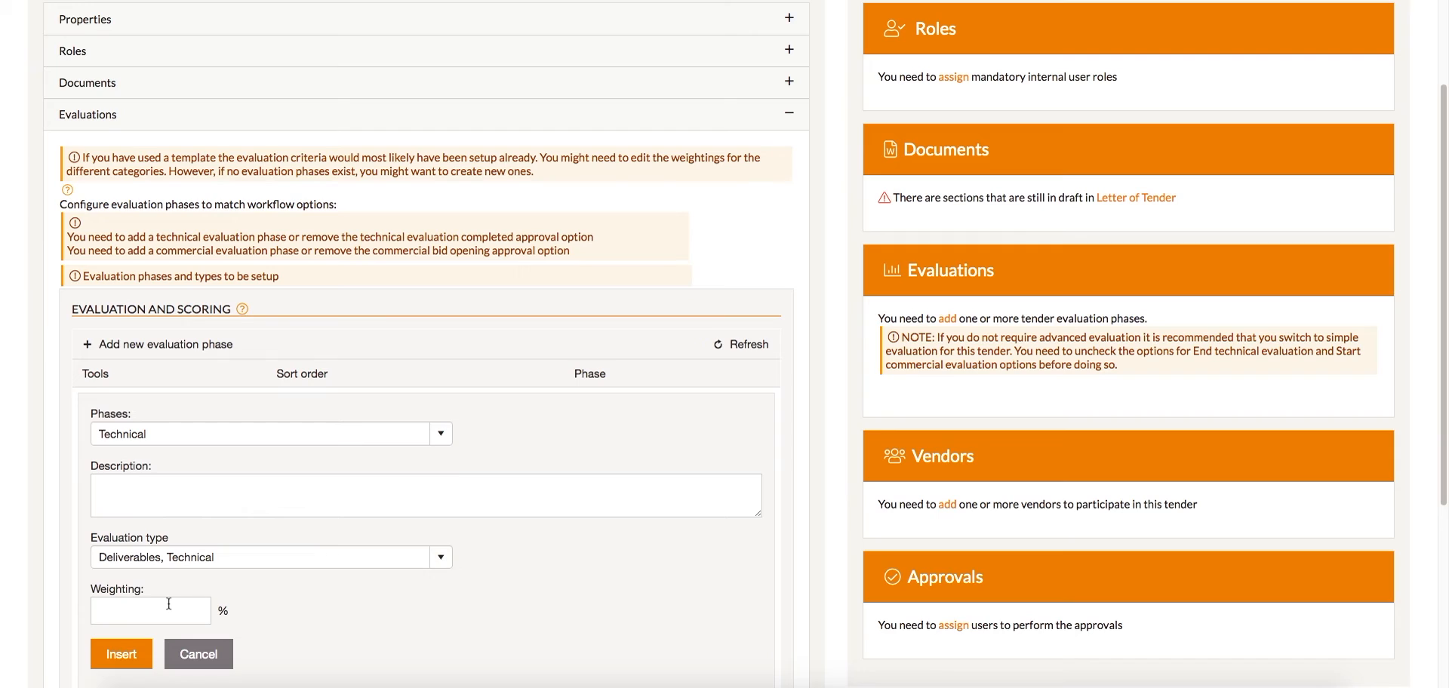
click(171, 603)
text(50)
click(129, 655)
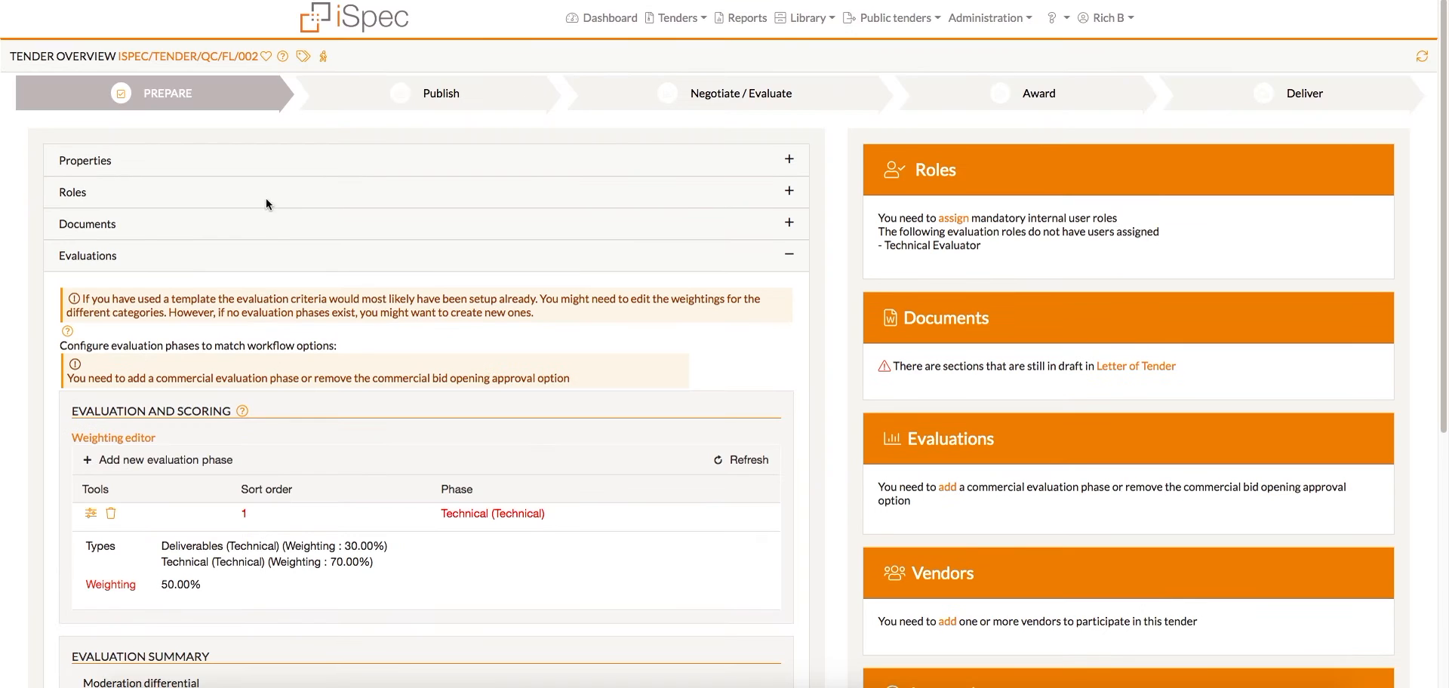
Open the tender's Milestone Schedule document at the section "Delivery and commissioning of cranes"
click(262, 223)
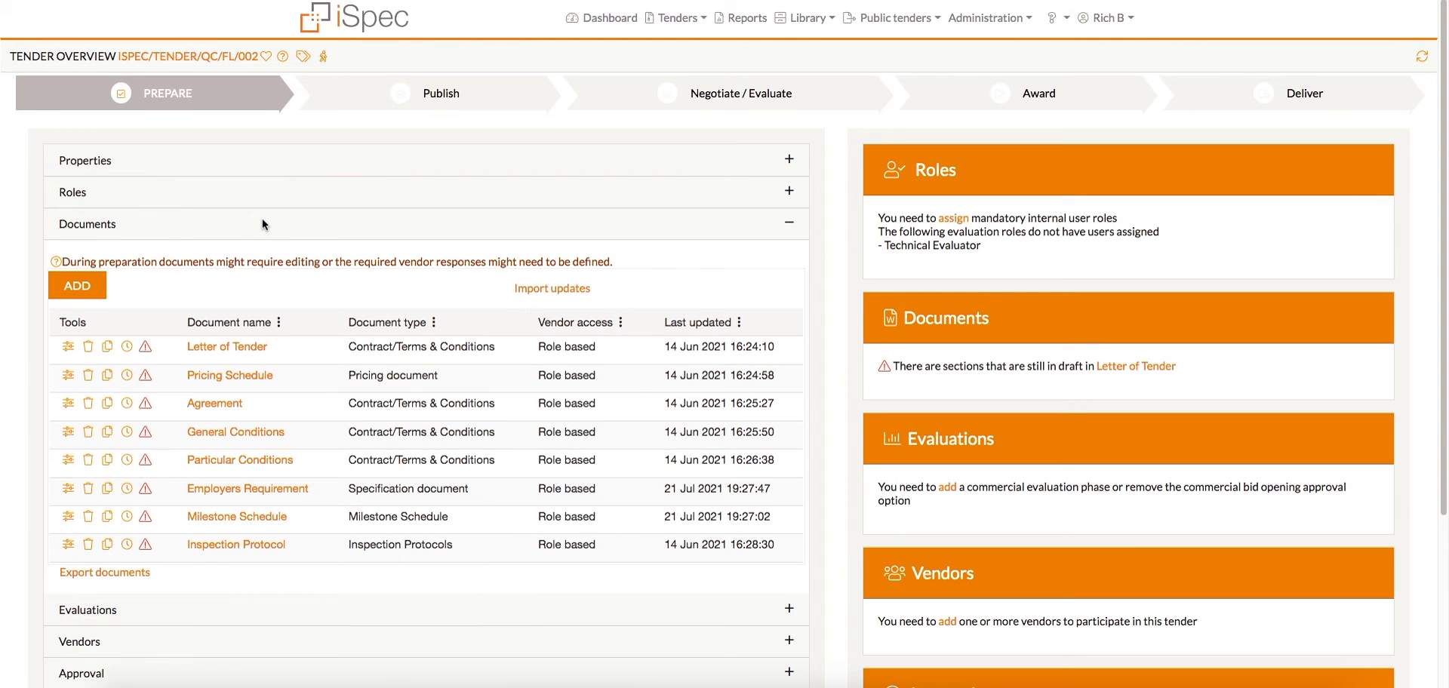
click(240, 518)
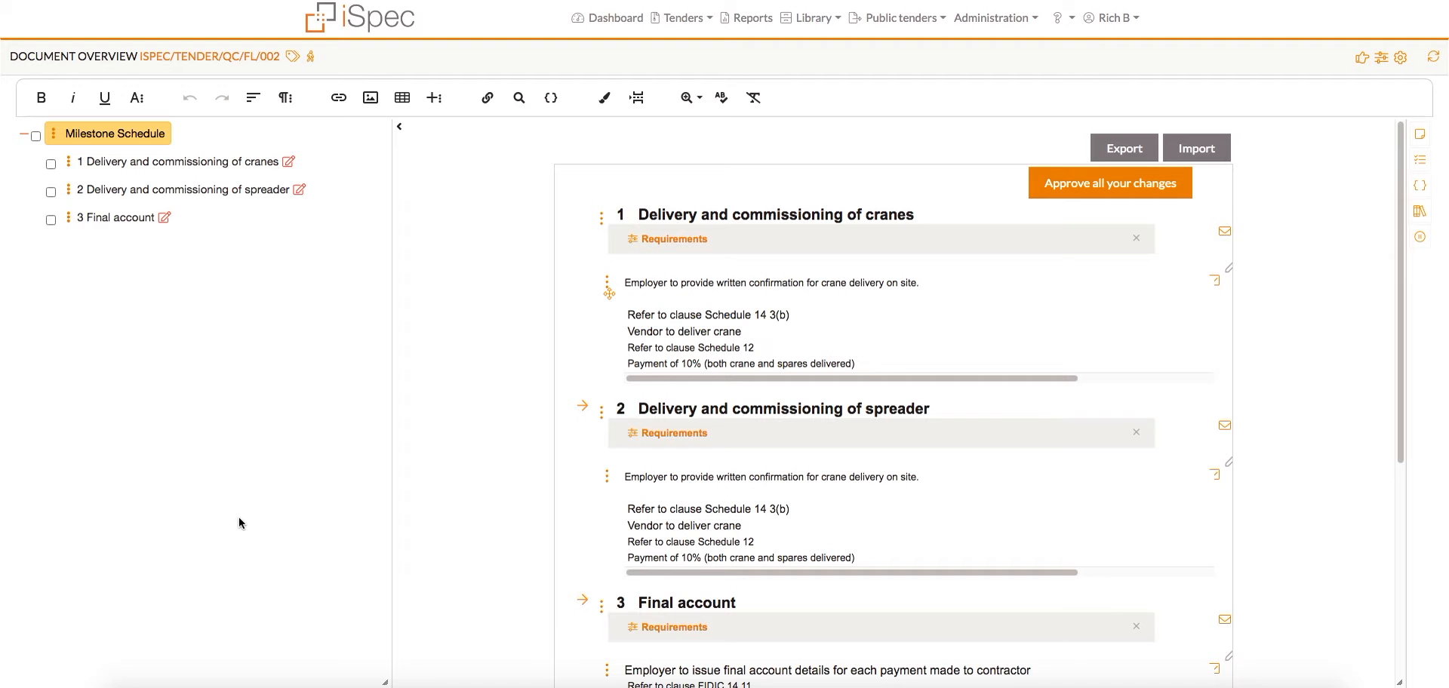
click(228, 164)
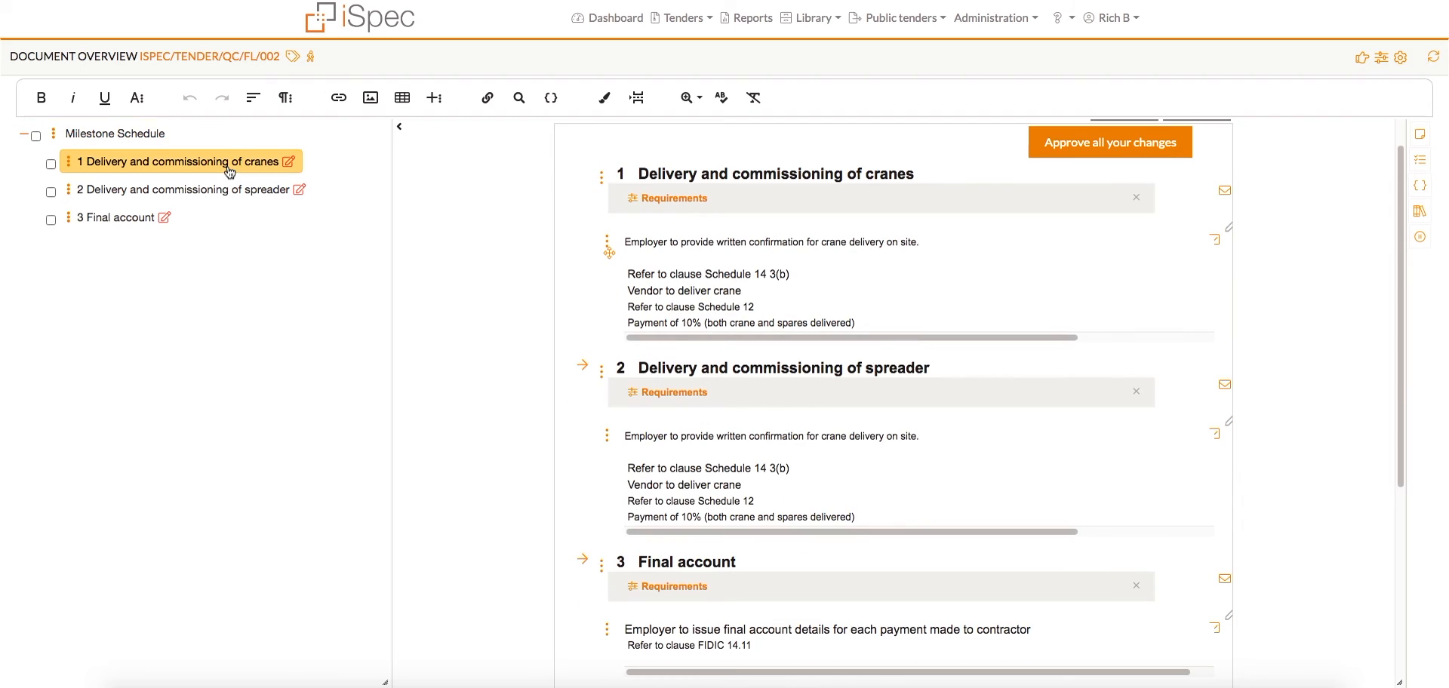
Link the requirements of "Delivery and commissioning of cranes" to the Milestone Schedule evaluation sub-category under Deliverables, and save and close the item
click(678, 199)
scroll(677, 197, down, 3)
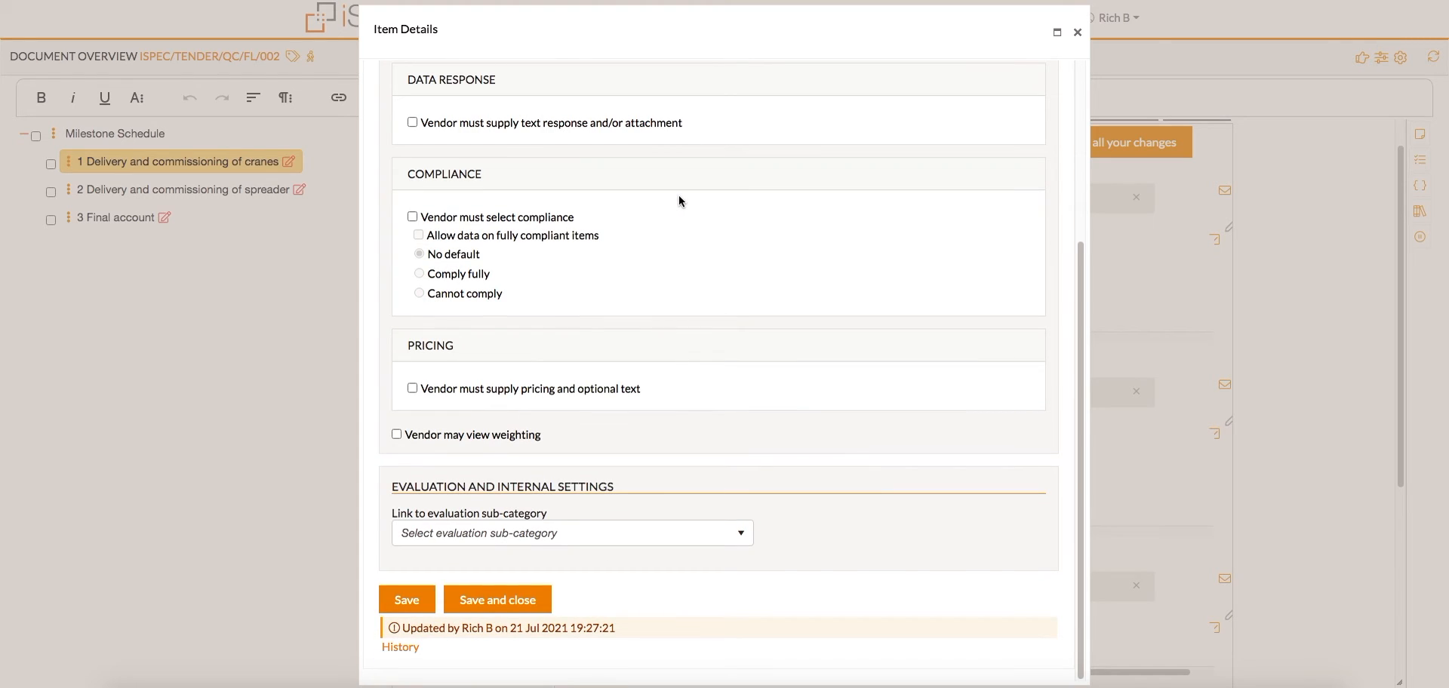
click(569, 533)
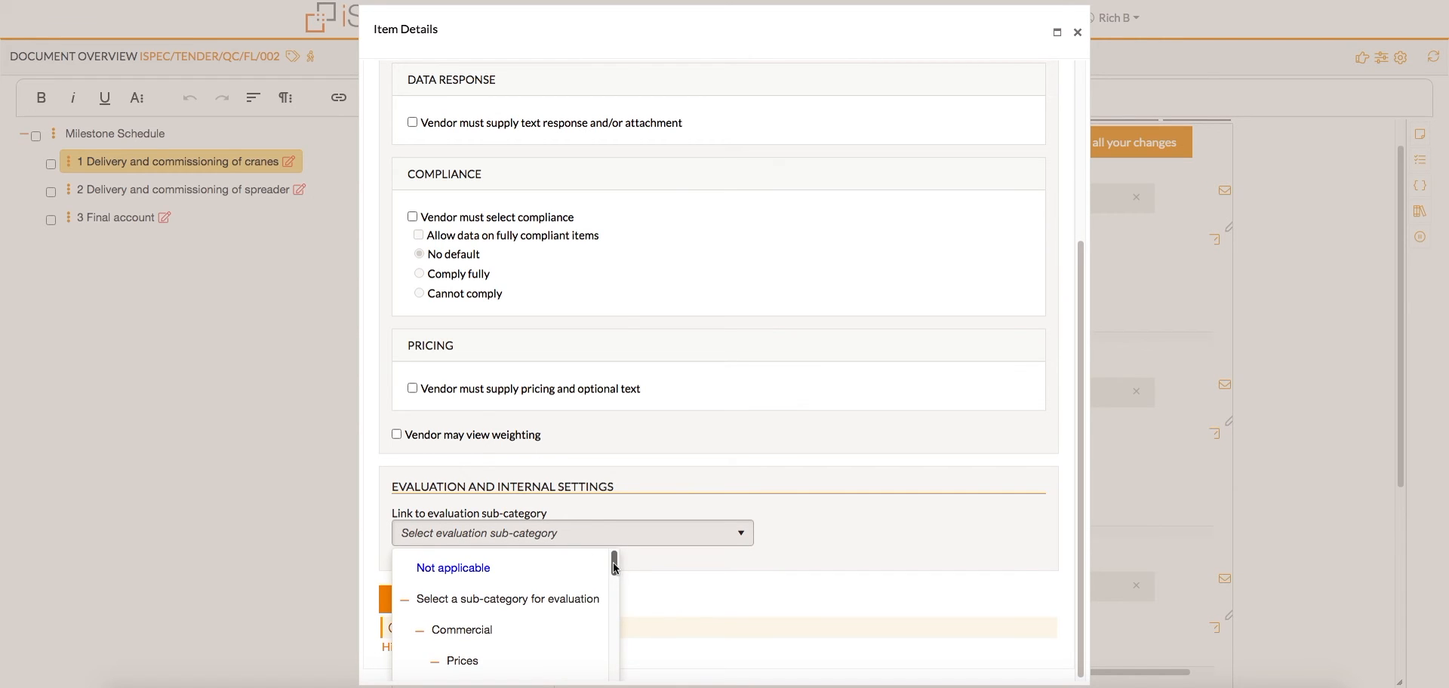
drag(614, 568, 617, 593)
scroll(614, 600, down, 3)
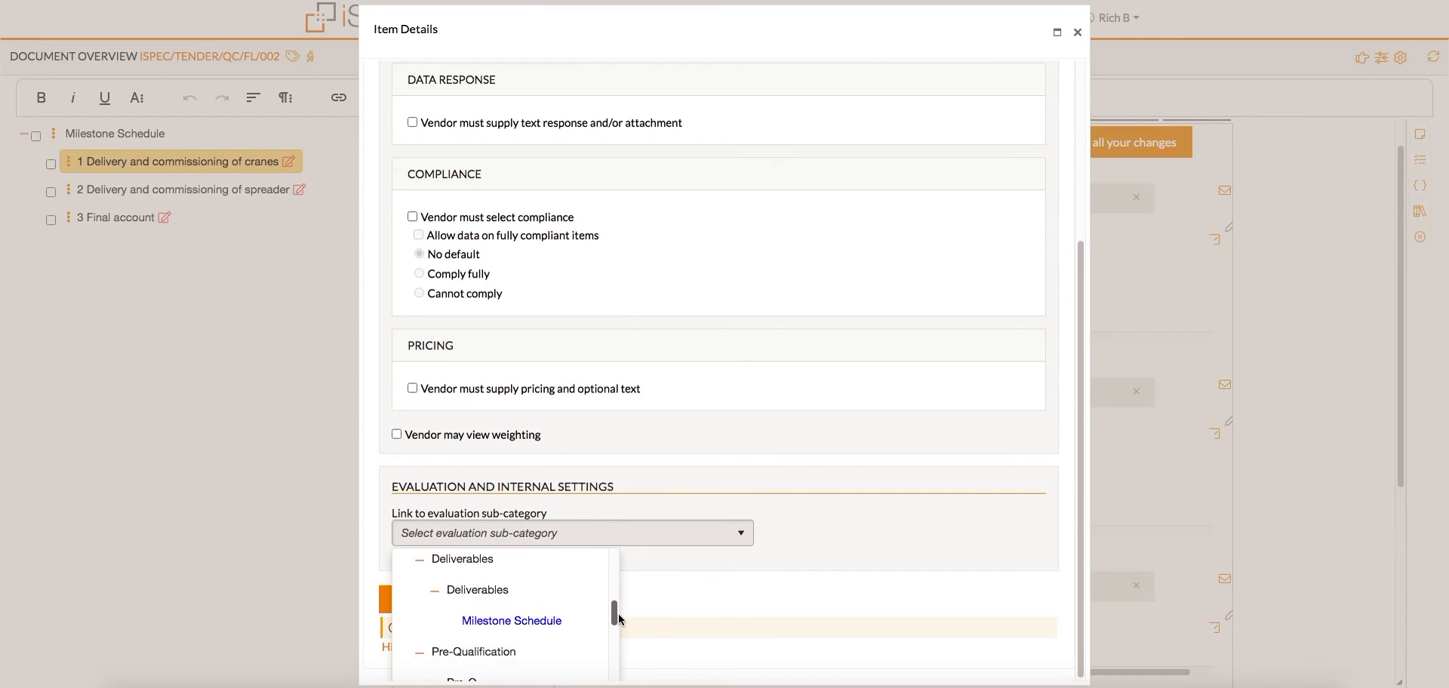
click(543, 620)
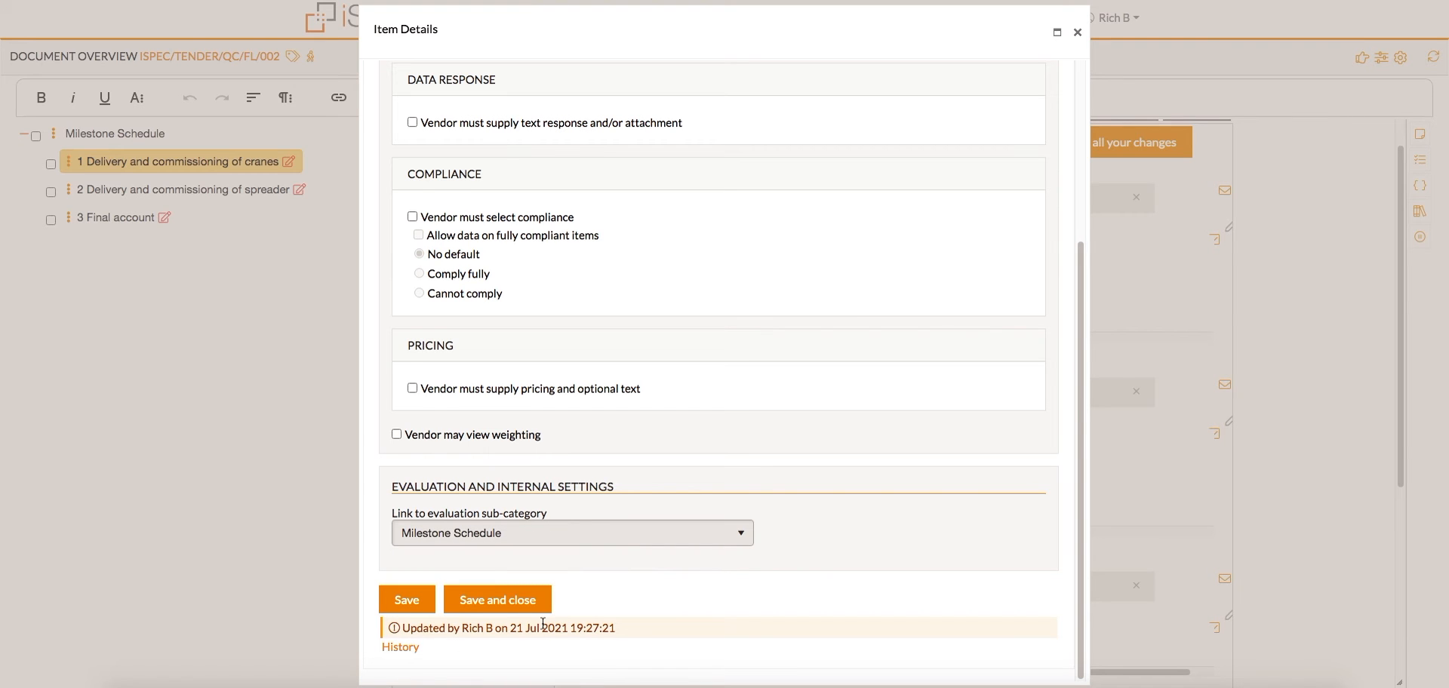
click(502, 602)
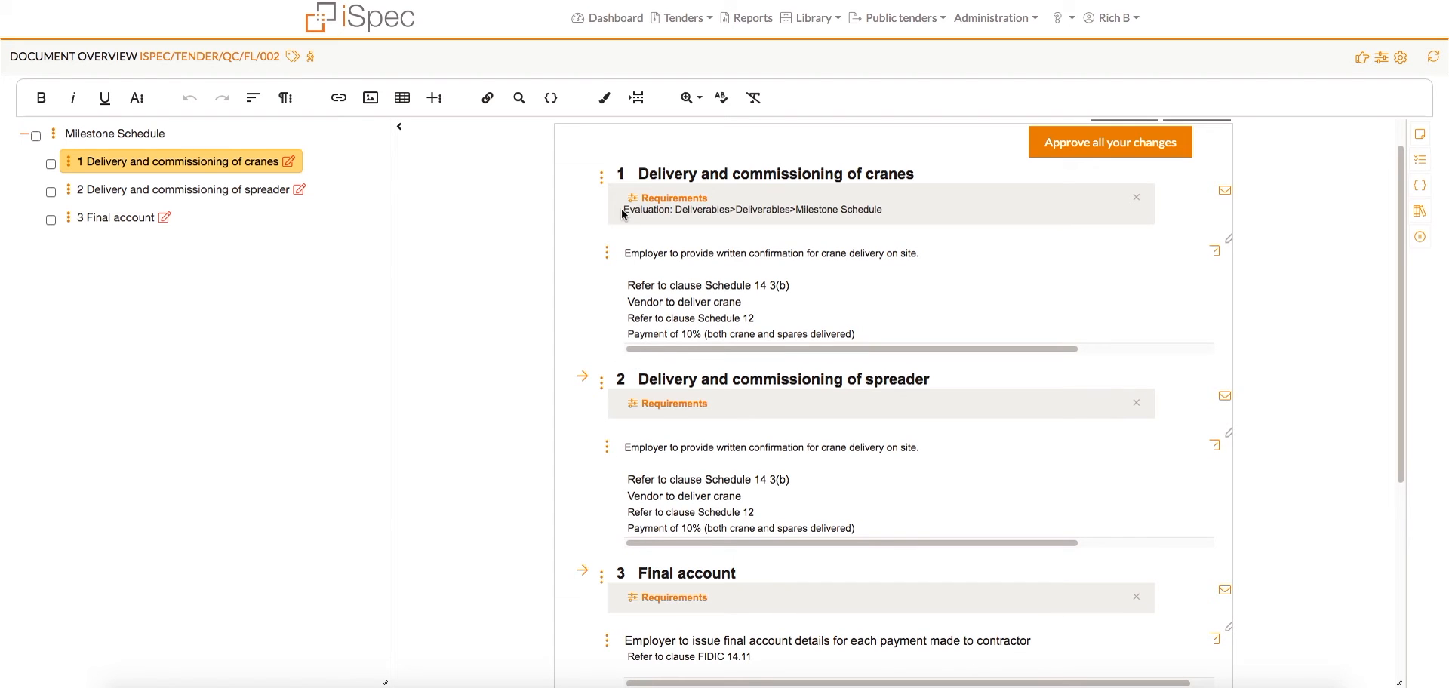
drag(623, 209, 894, 211)
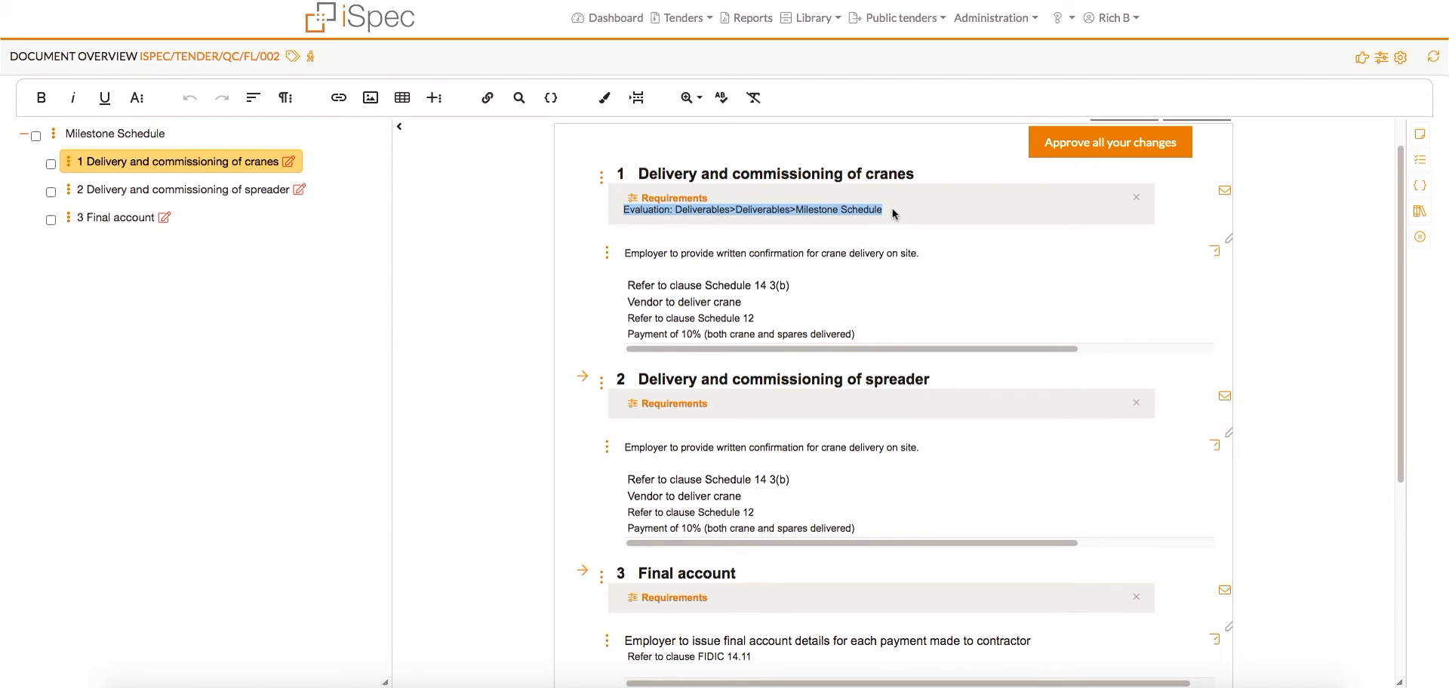
Batch update all headings in the document to link to the Milestone Schedule evaluation sub-category, confirming the change and closing the batch settings
click(1402, 60)
scroll(708, 282, down, 10)
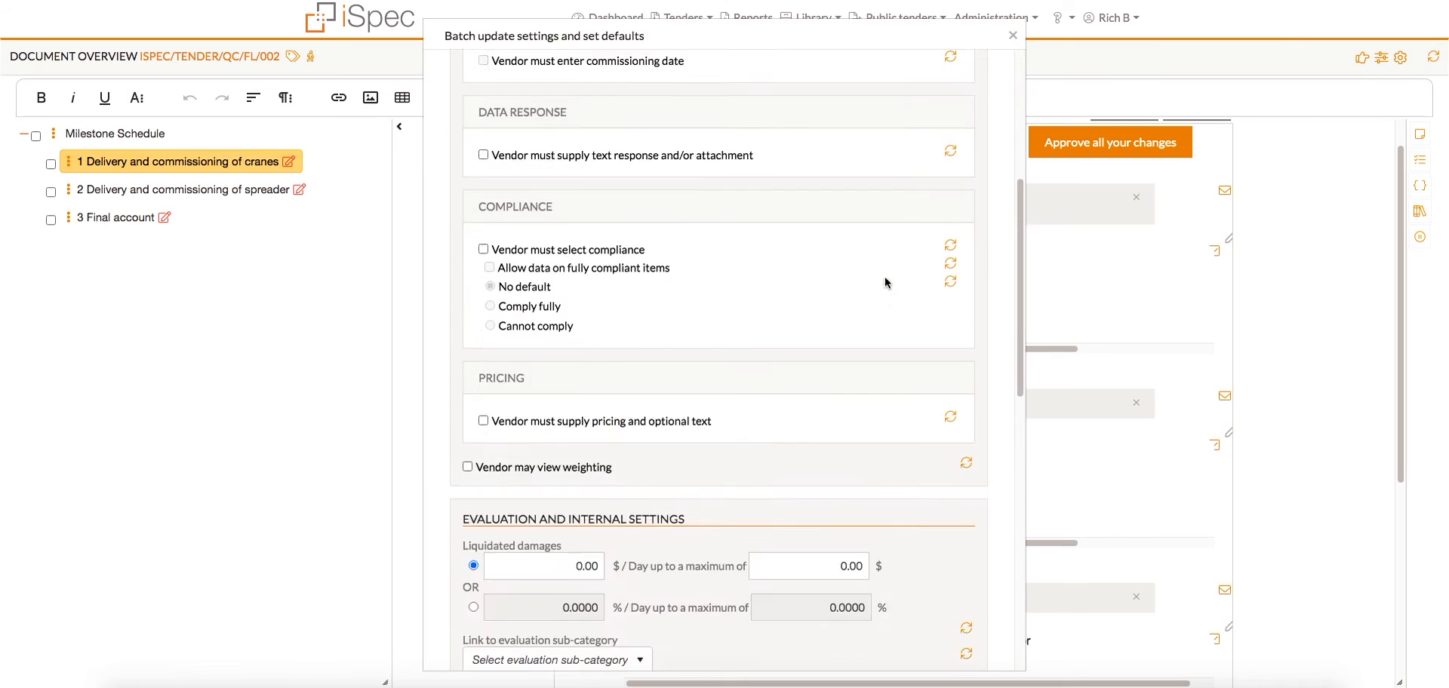
click(645, 349)
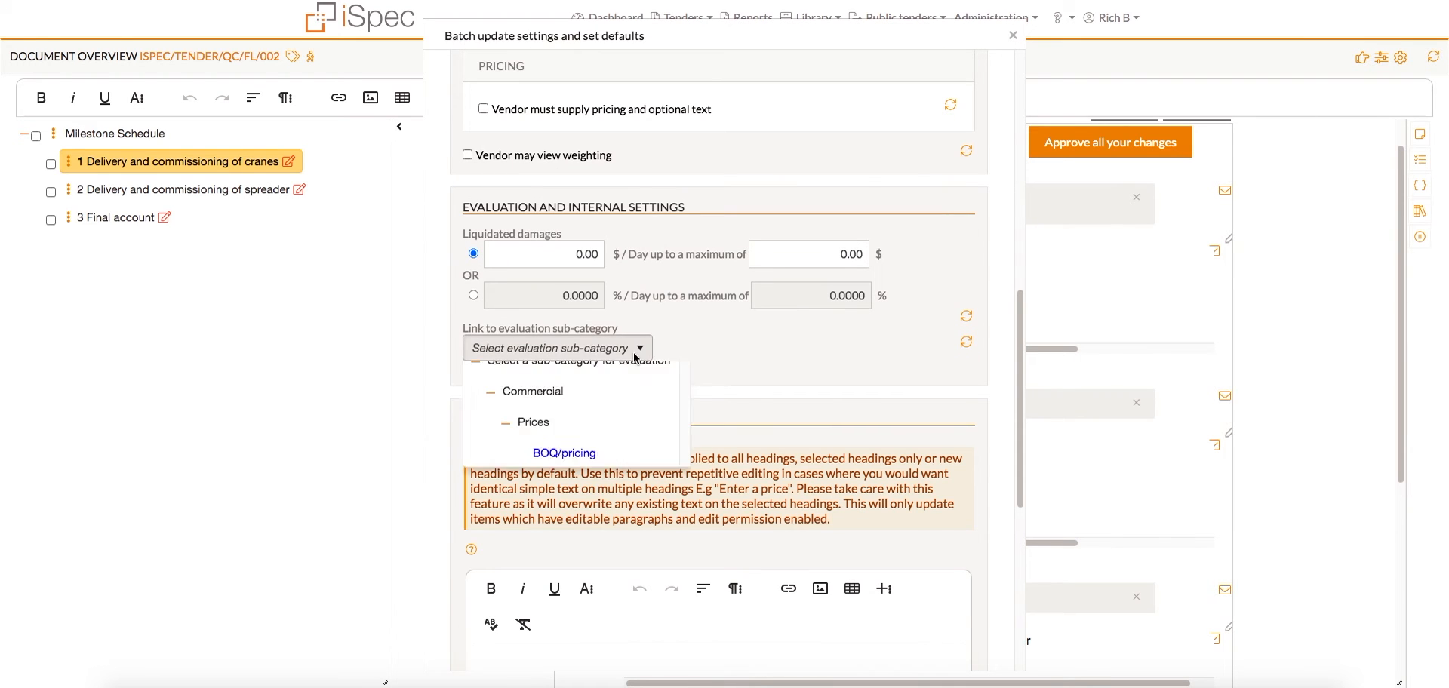
mouse_move(687, 388)
mouse_down()
mouse_move(685, 410)
mouse_move(685, 394)
mouse_up()
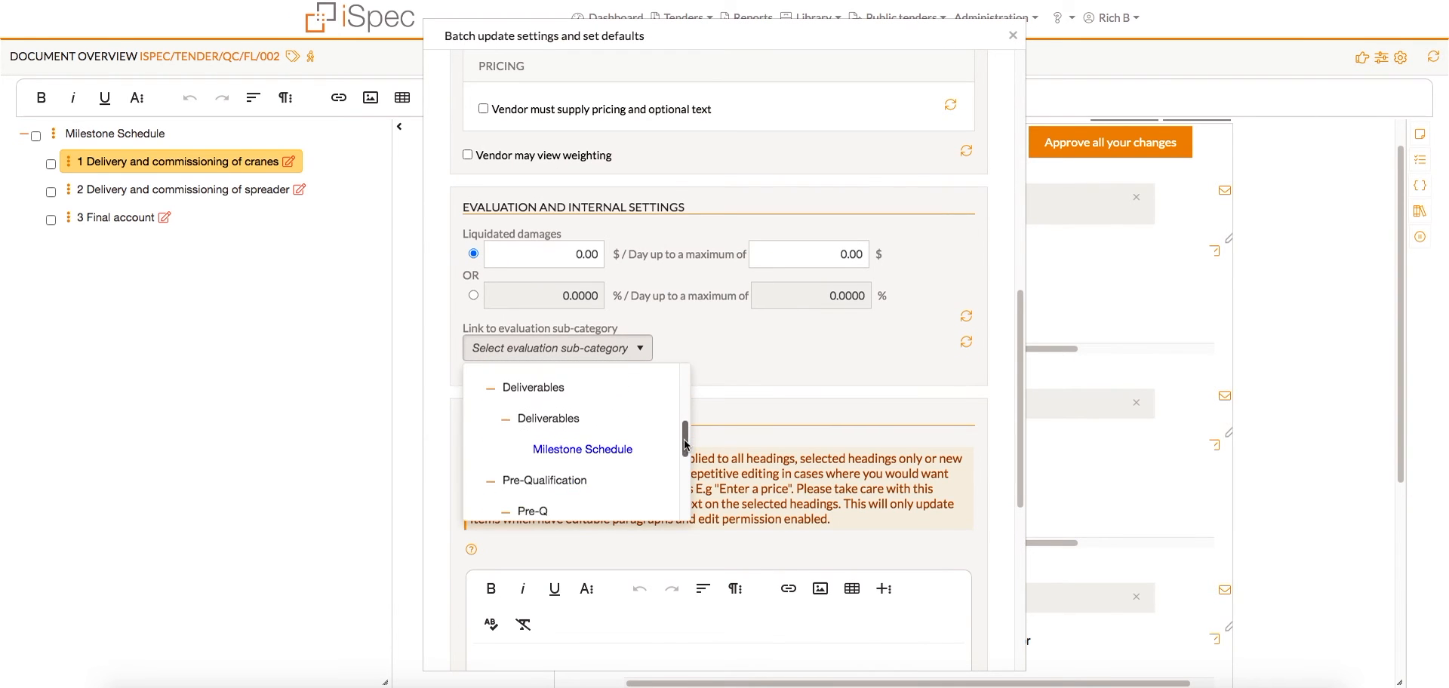
click(596, 436)
click(966, 344)
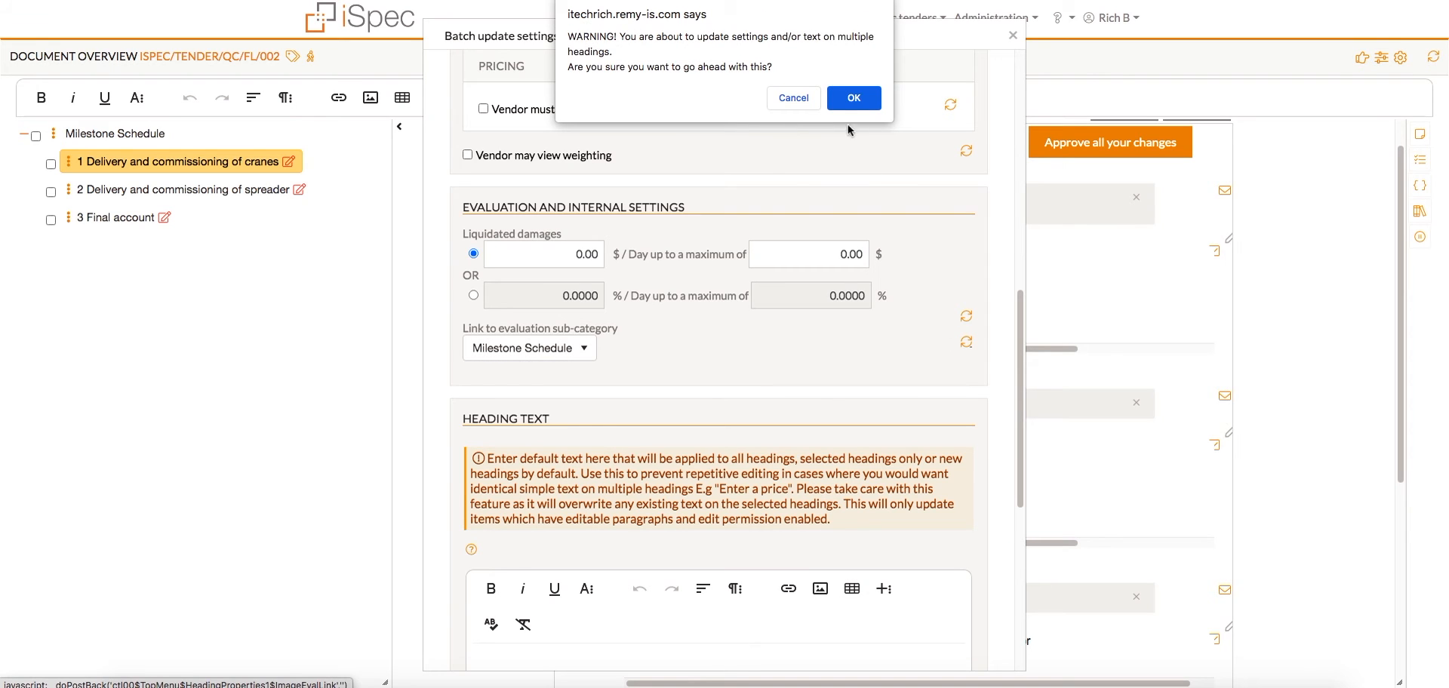
click(848, 100)
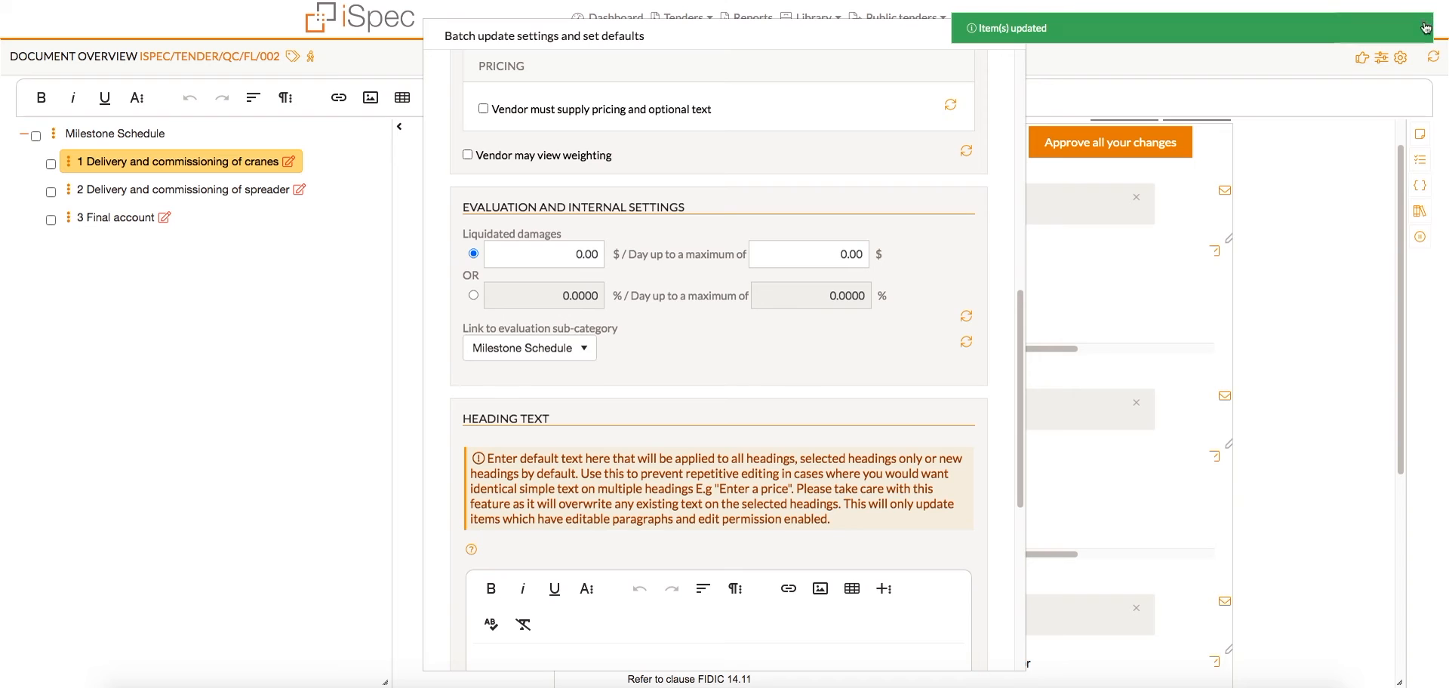
click(1013, 35)
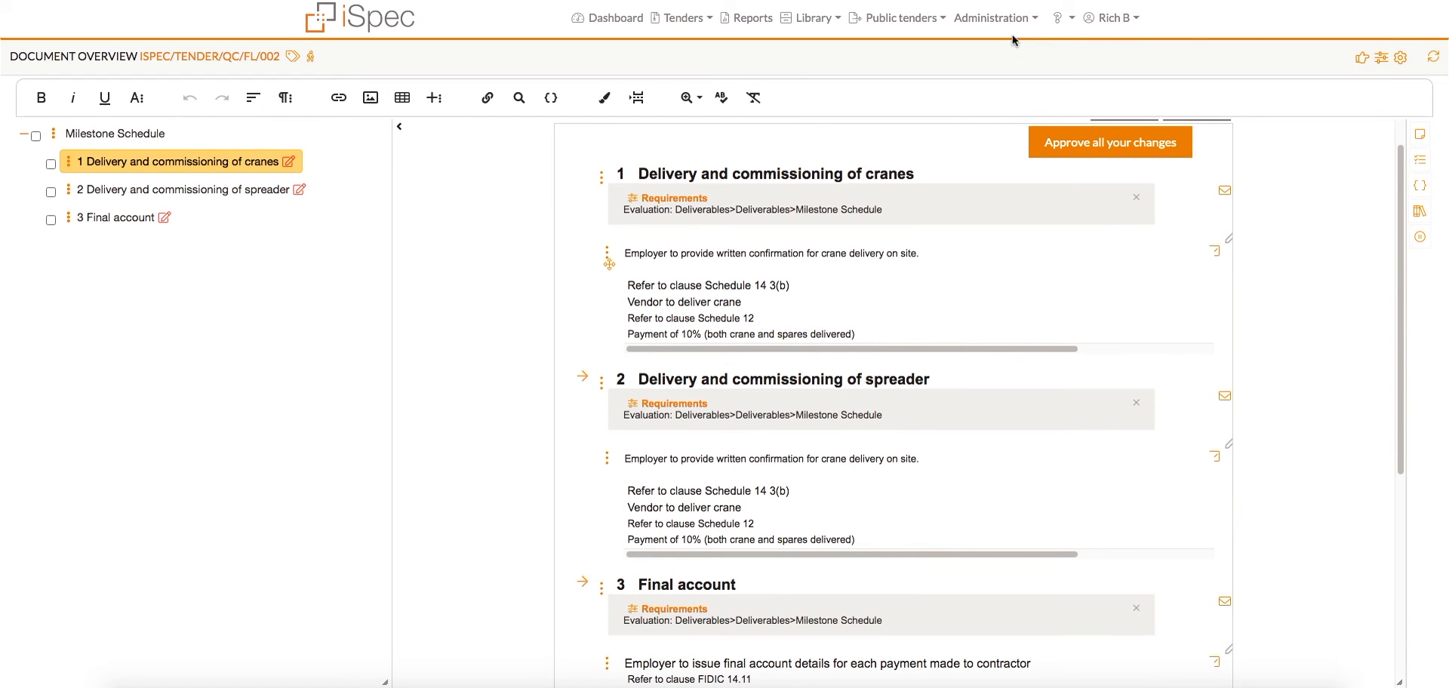
Return to the tender overview and open the weighting editor for the Technical phase's Deliverables type
click(193, 57)
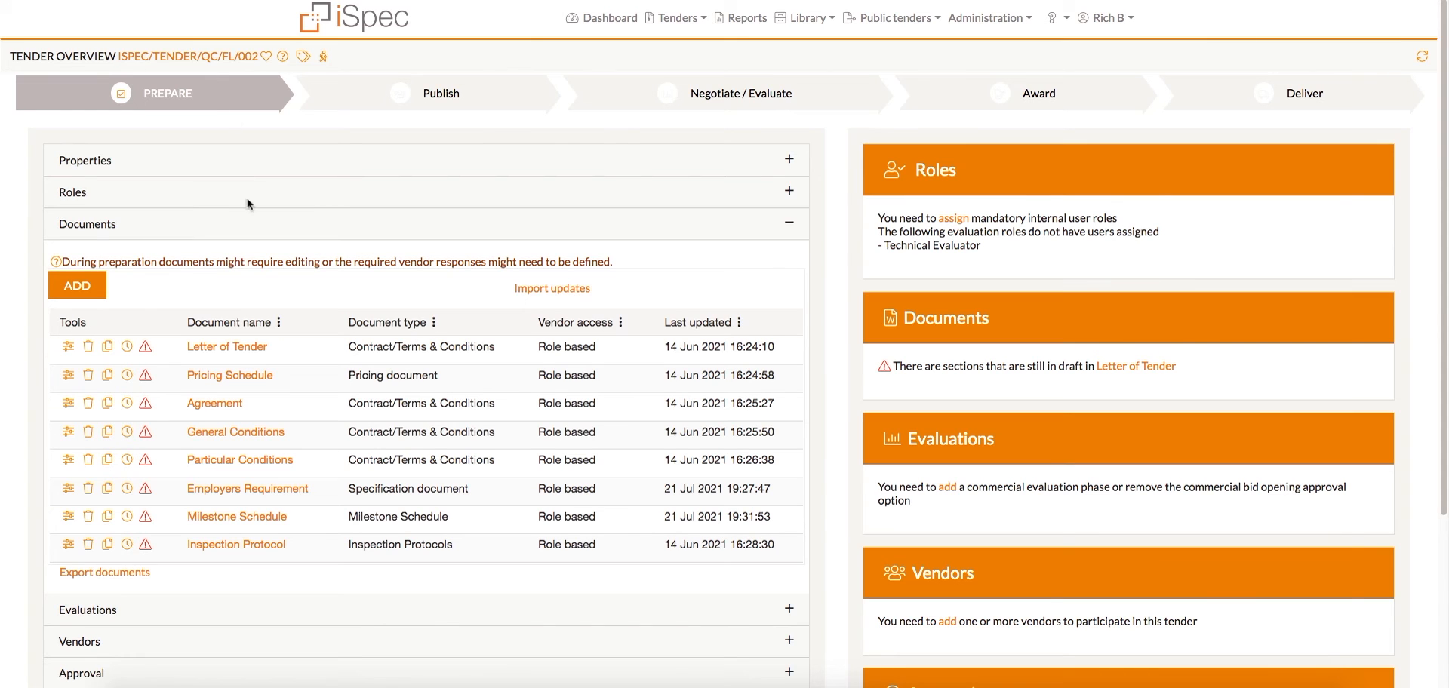
click(242, 622)
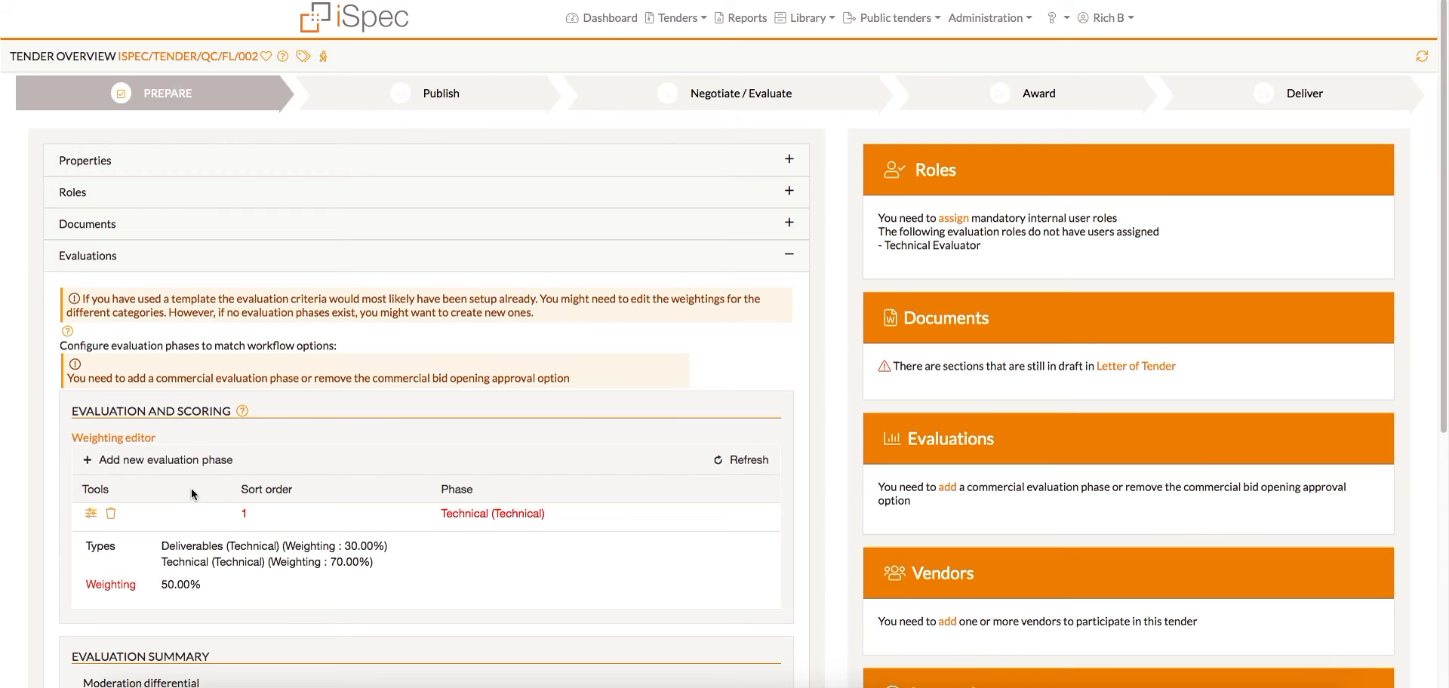
click(141, 444)
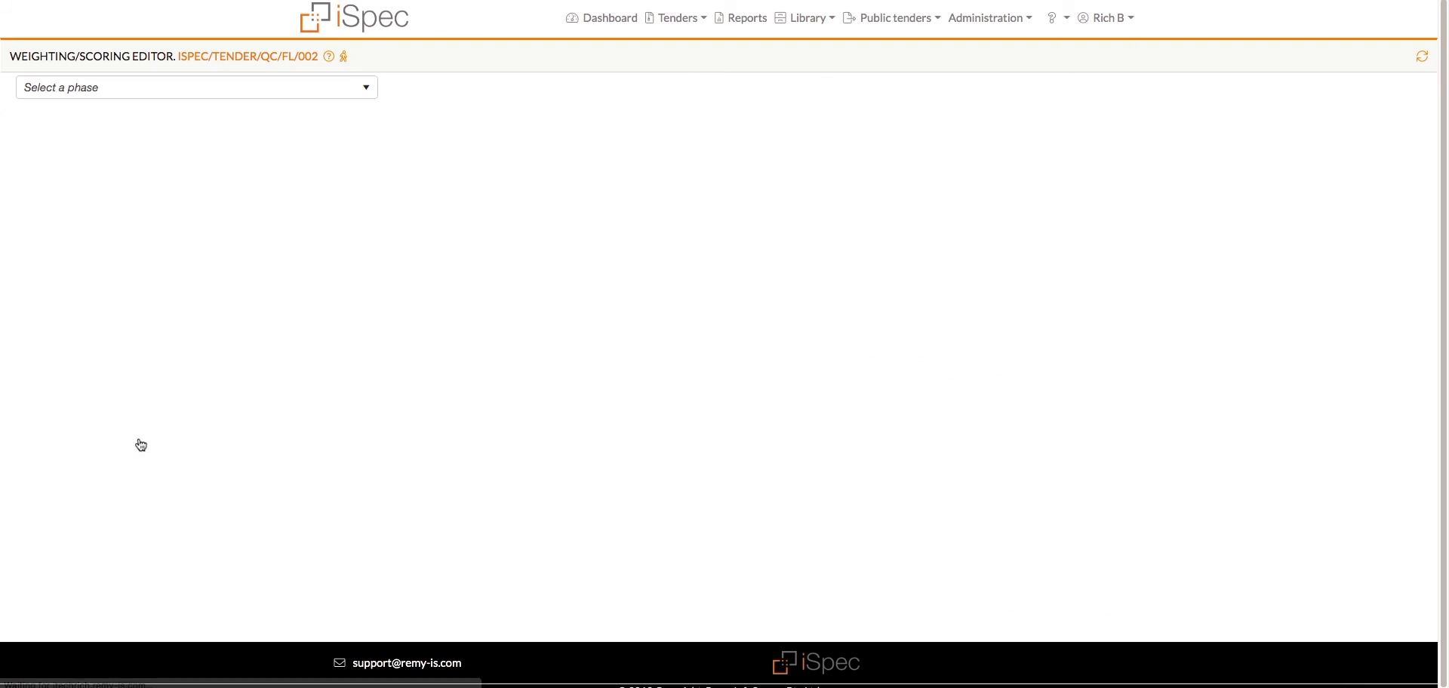
click(152, 88)
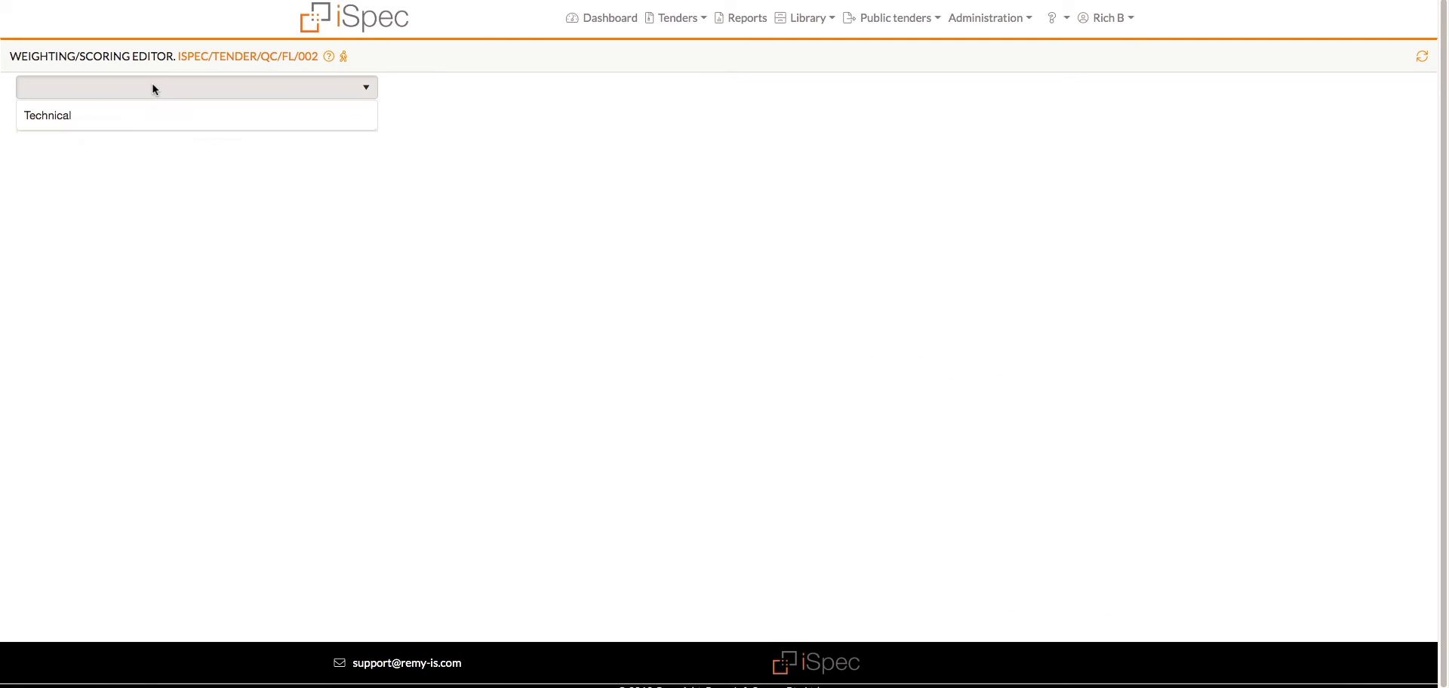
click(137, 117)
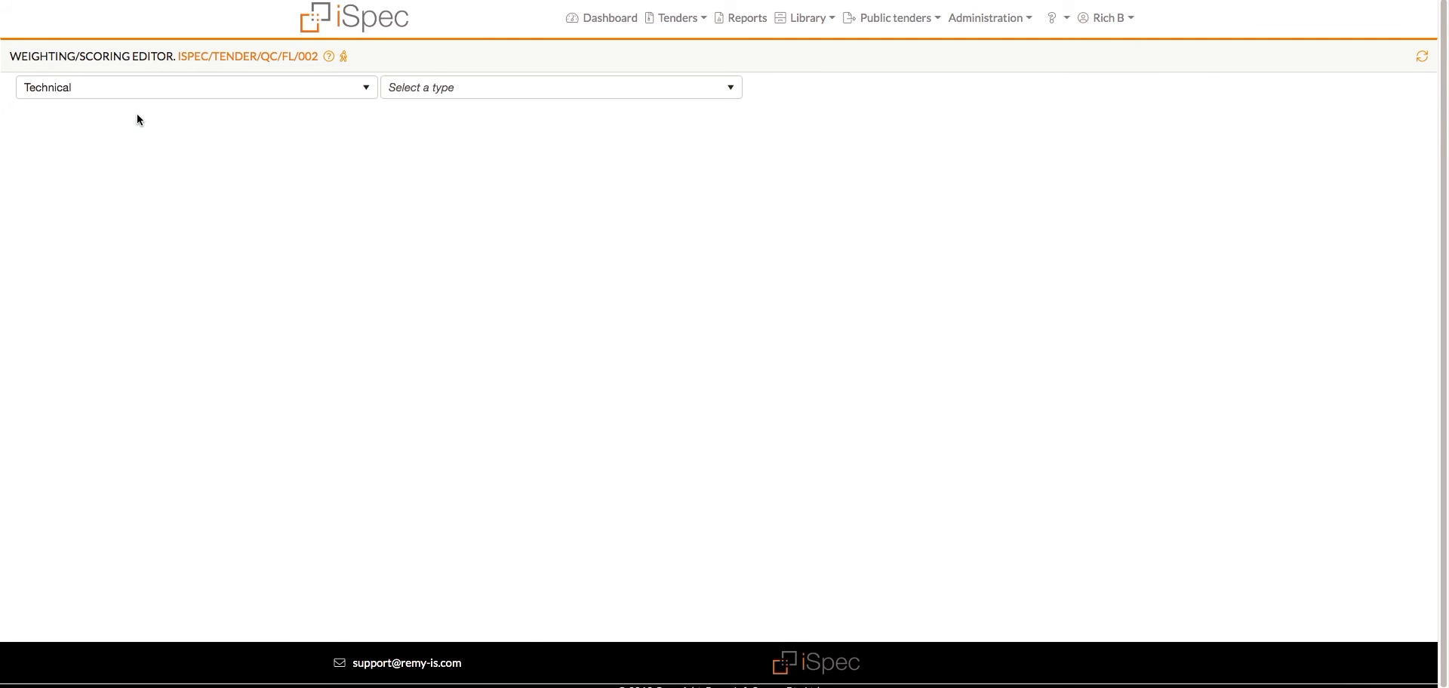
click(439, 86)
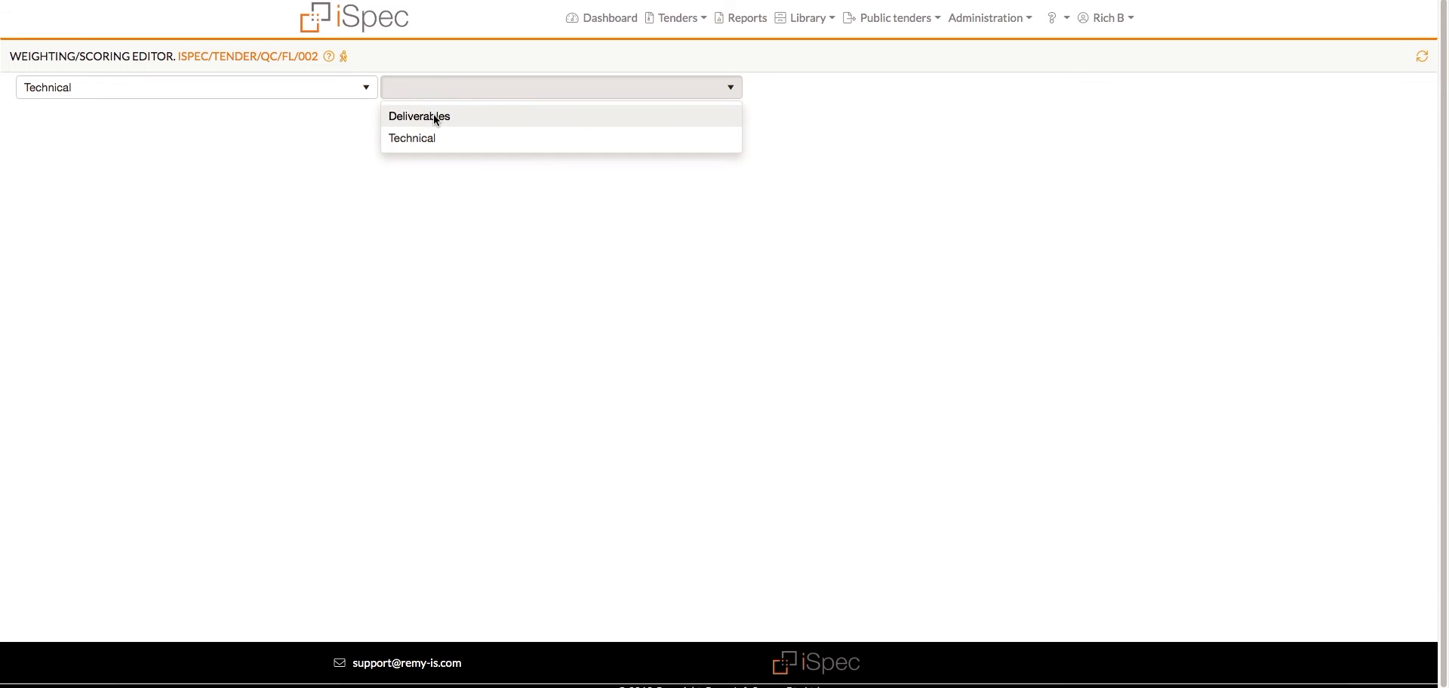
click(433, 115)
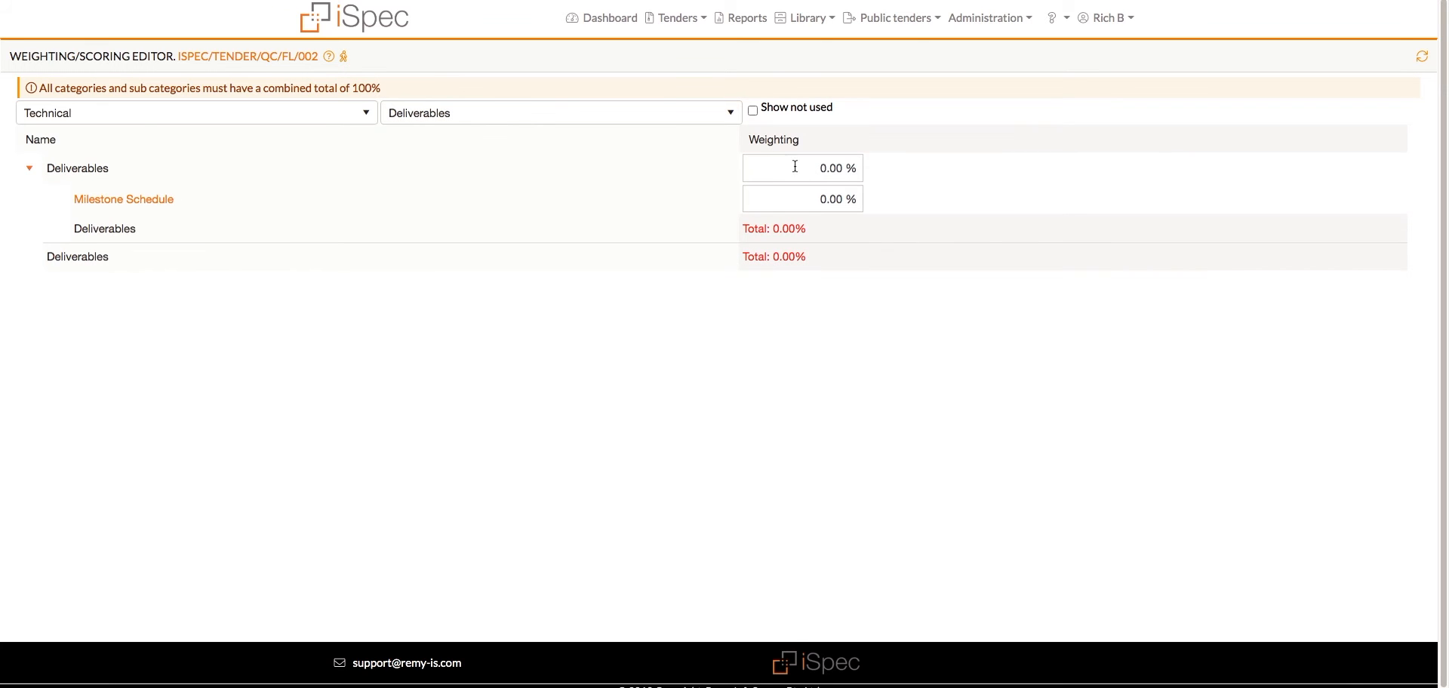
Set the weightings of the Deliverables category and its Milestone Schedule sub-category to 100% each
click(800, 168)
text(100)
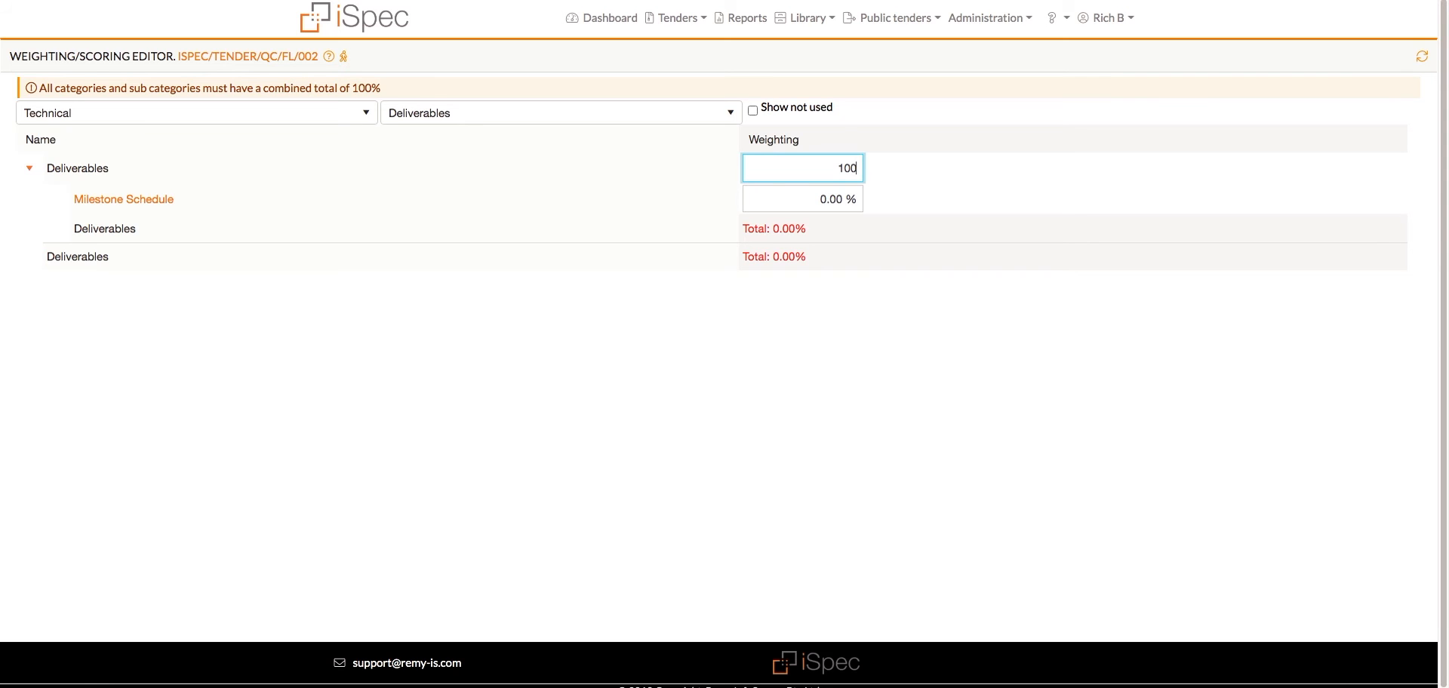
click(798, 197)
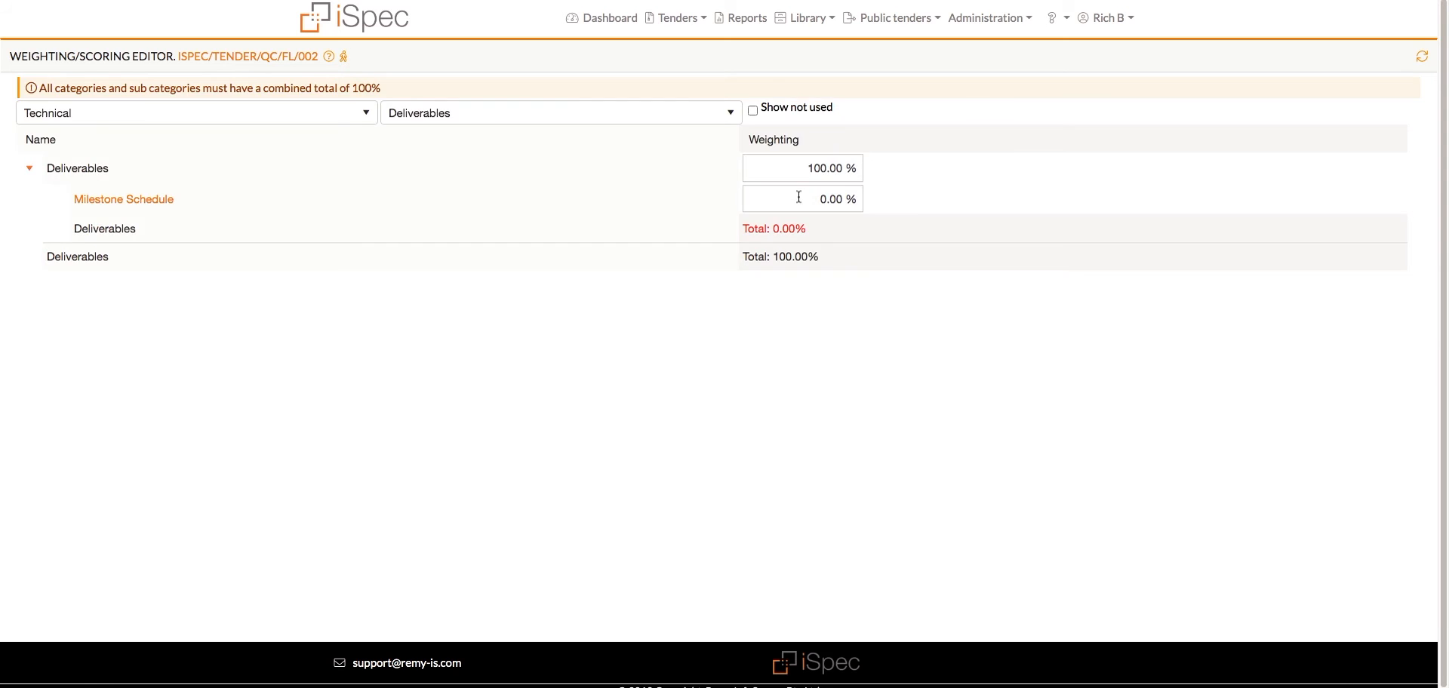
click(798, 197)
text(100)
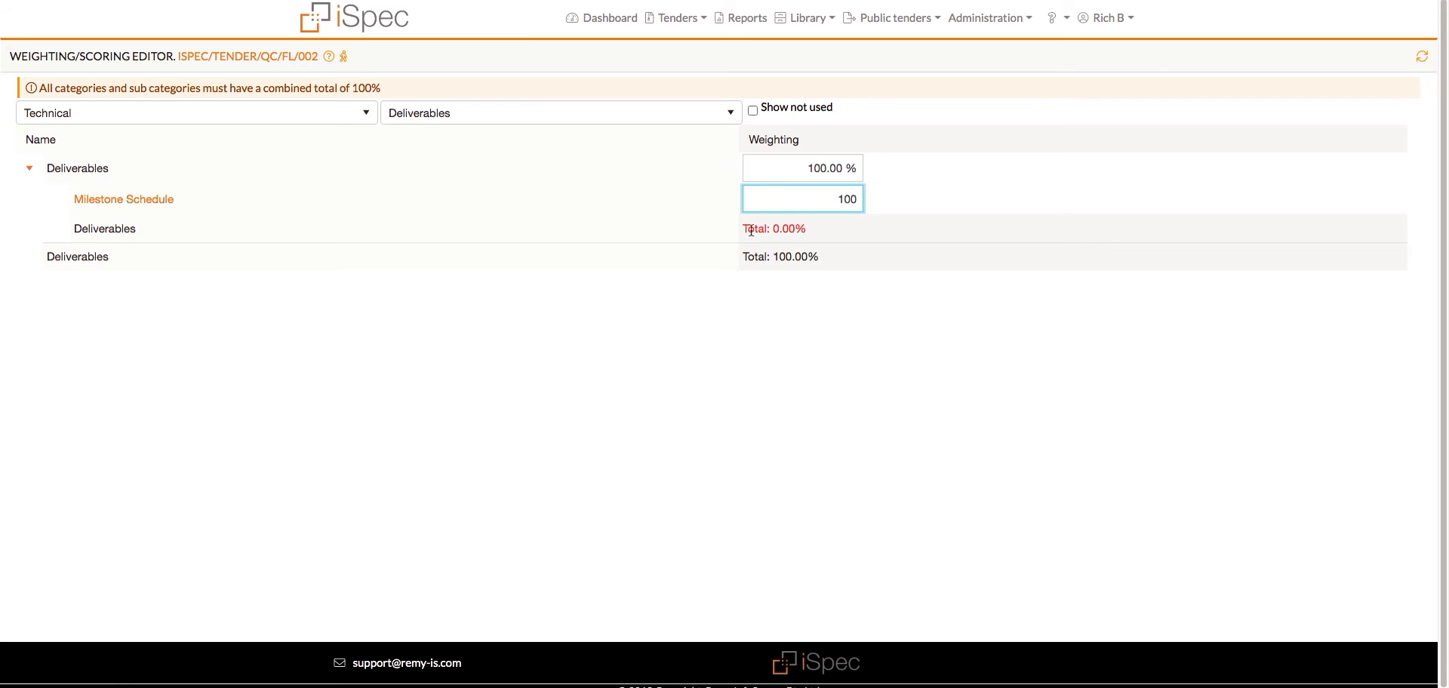
click(714, 258)
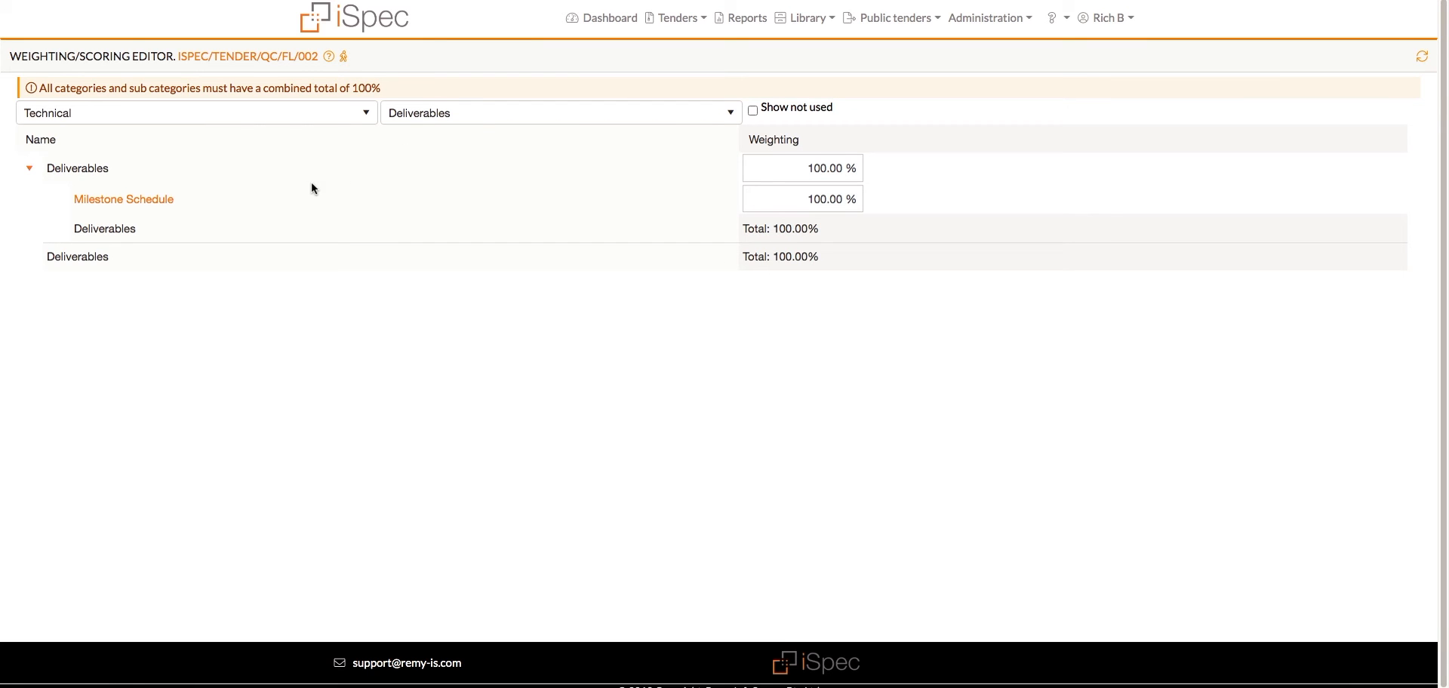
Review the headings linked to the Milestone Schedule sub-category and preview the content of "Delivery and commissioning of cranes"
click(104, 200)
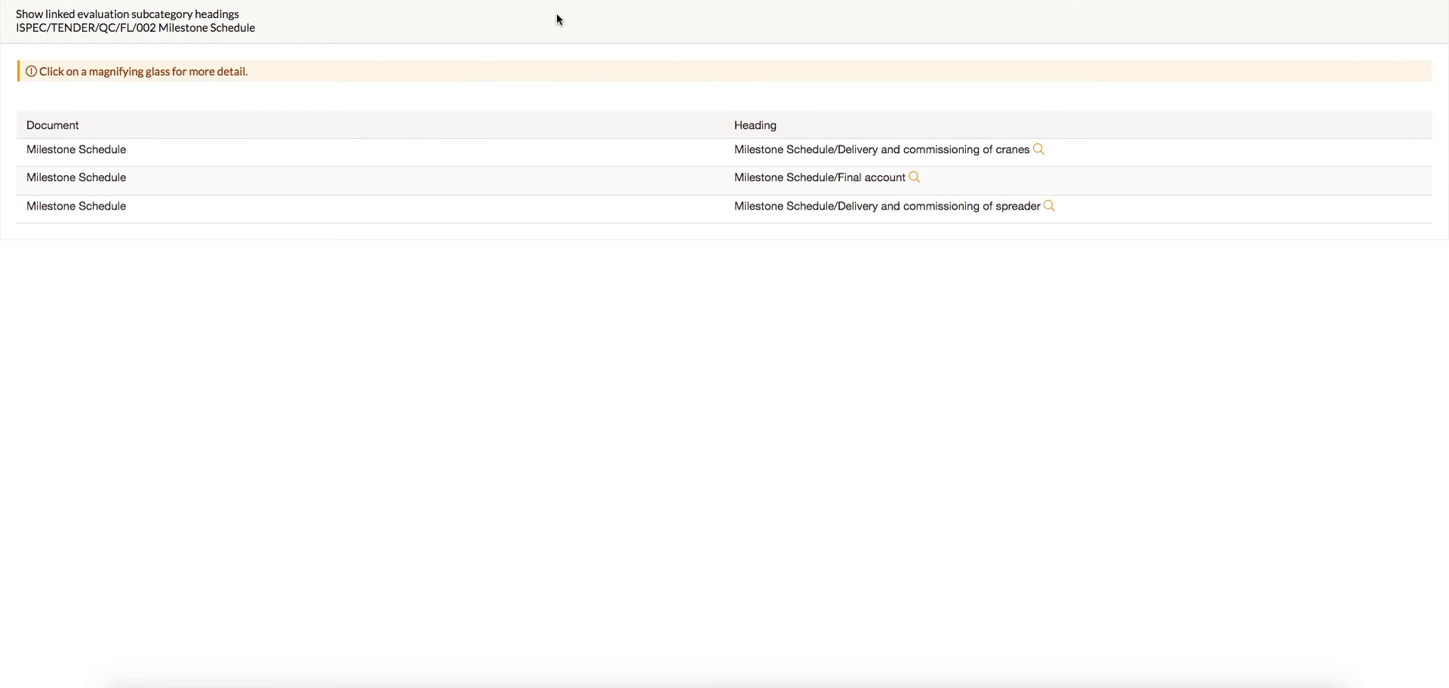
click(1039, 150)
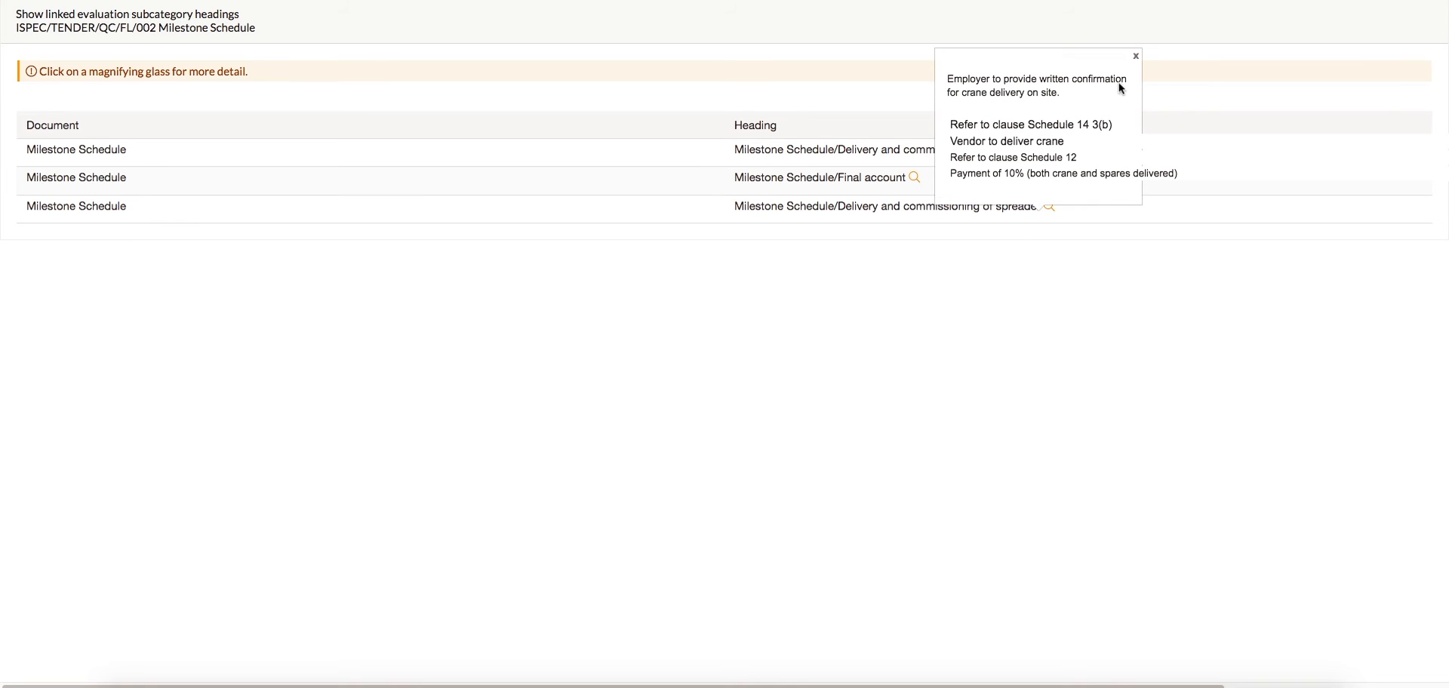
click(1137, 58)
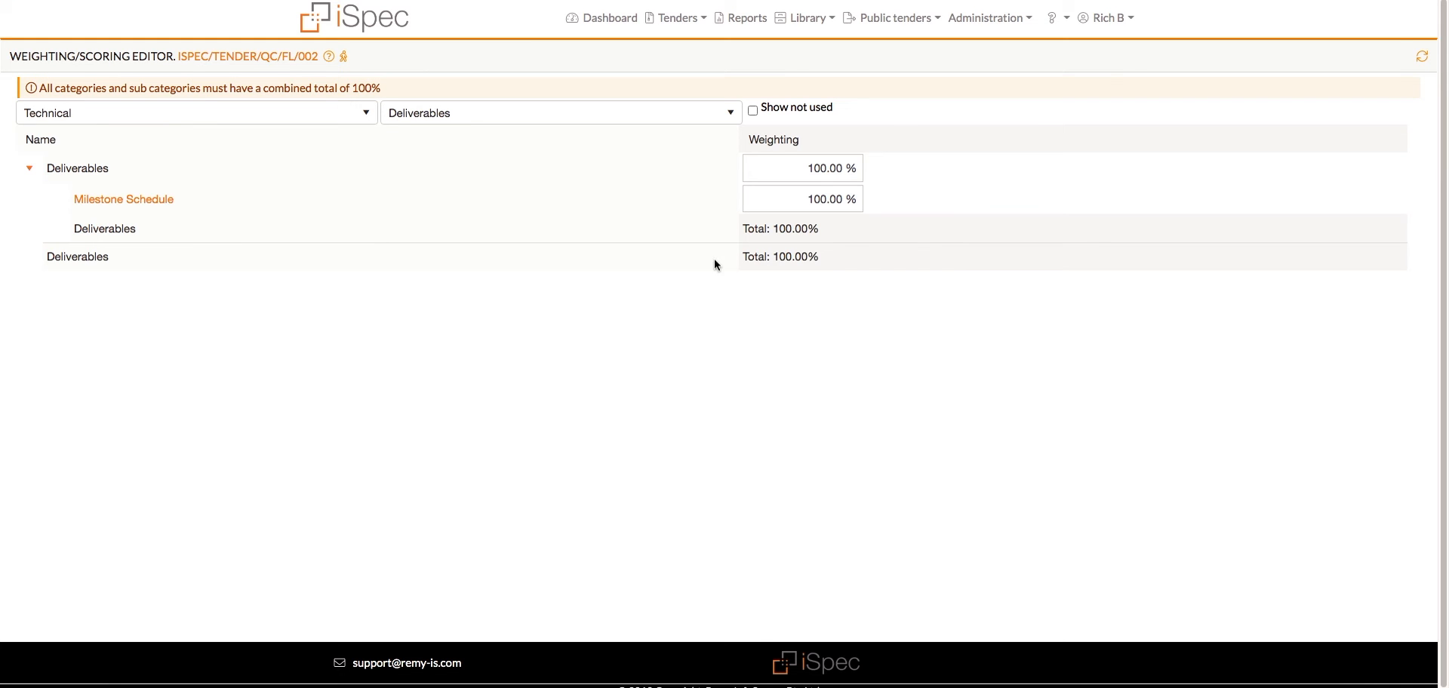
Switch the weighting editor to the Technical type and set the Specifications category's weighting to 100%
click(538, 110)
click(463, 163)
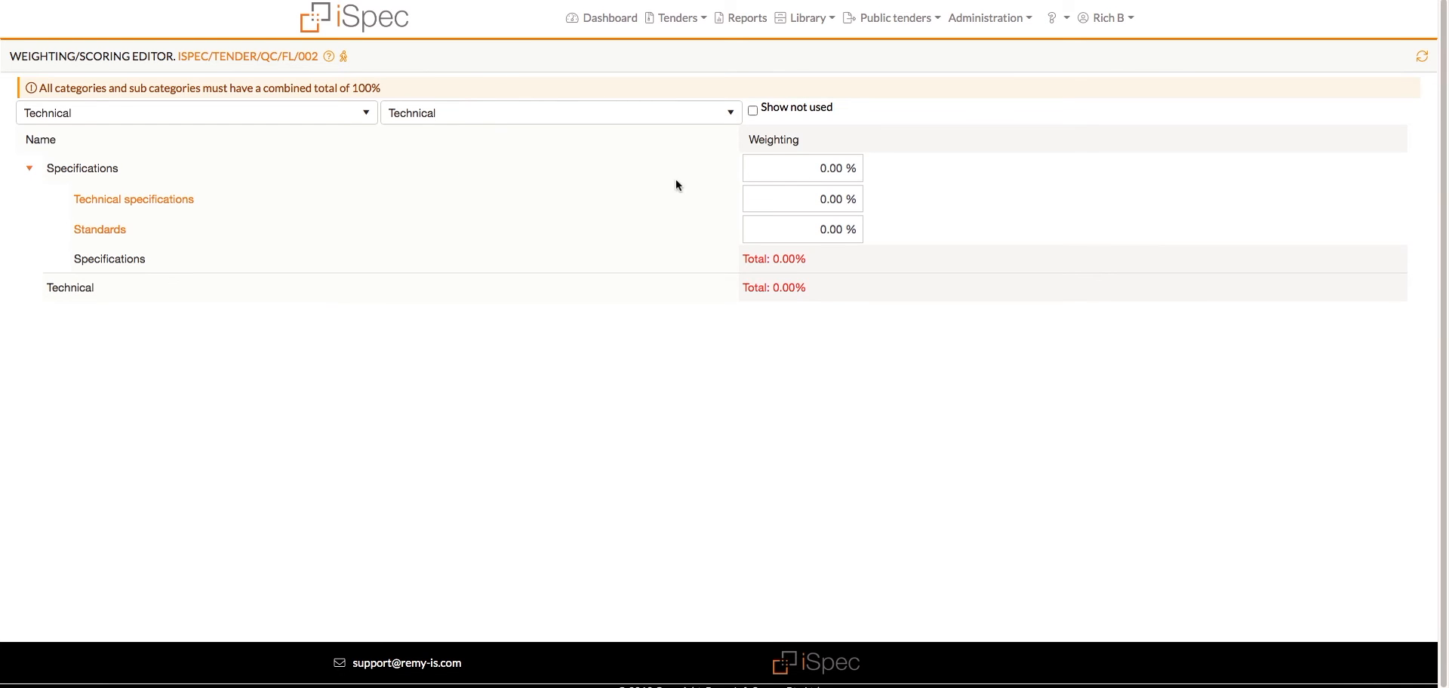
click(787, 167)
text(100)
Set the Technical specifications and Standards sub-categories to a weighting of 100% each
click(789, 197)
click(789, 197)
text(100)
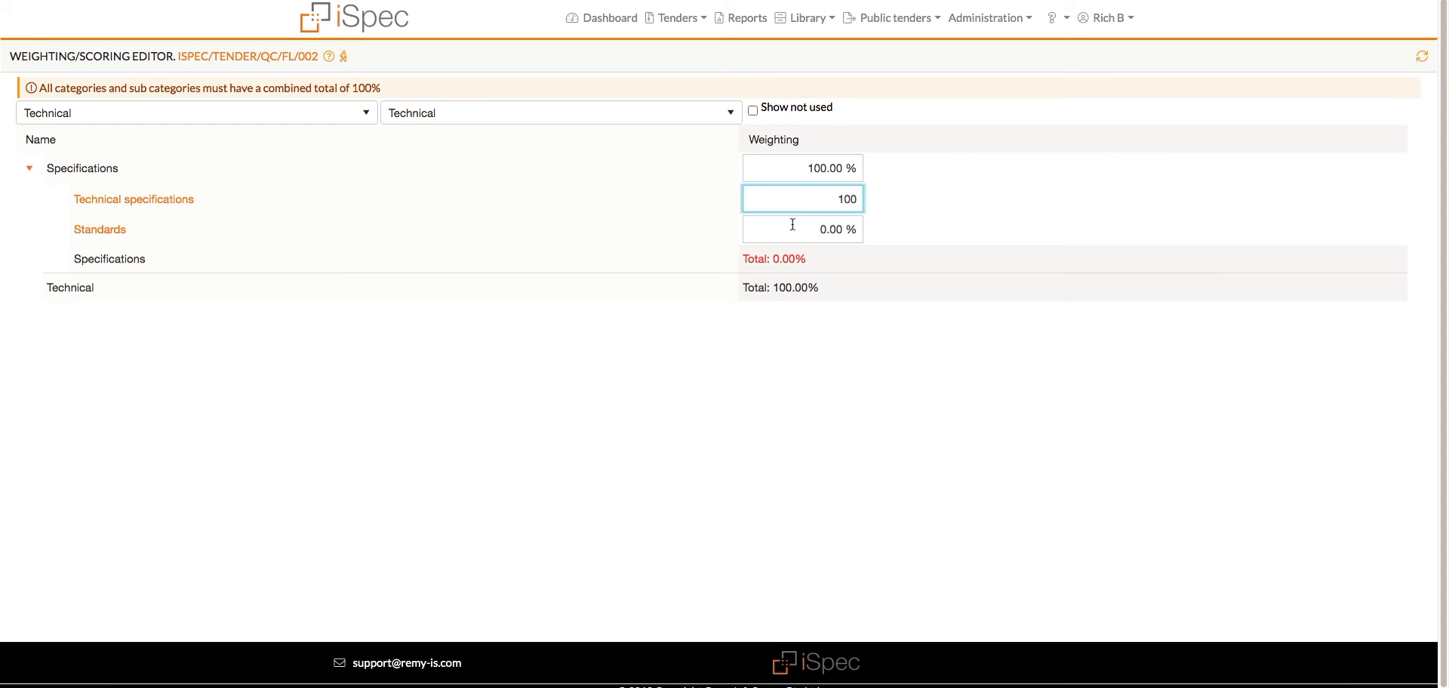
click(792, 226)
text(100)
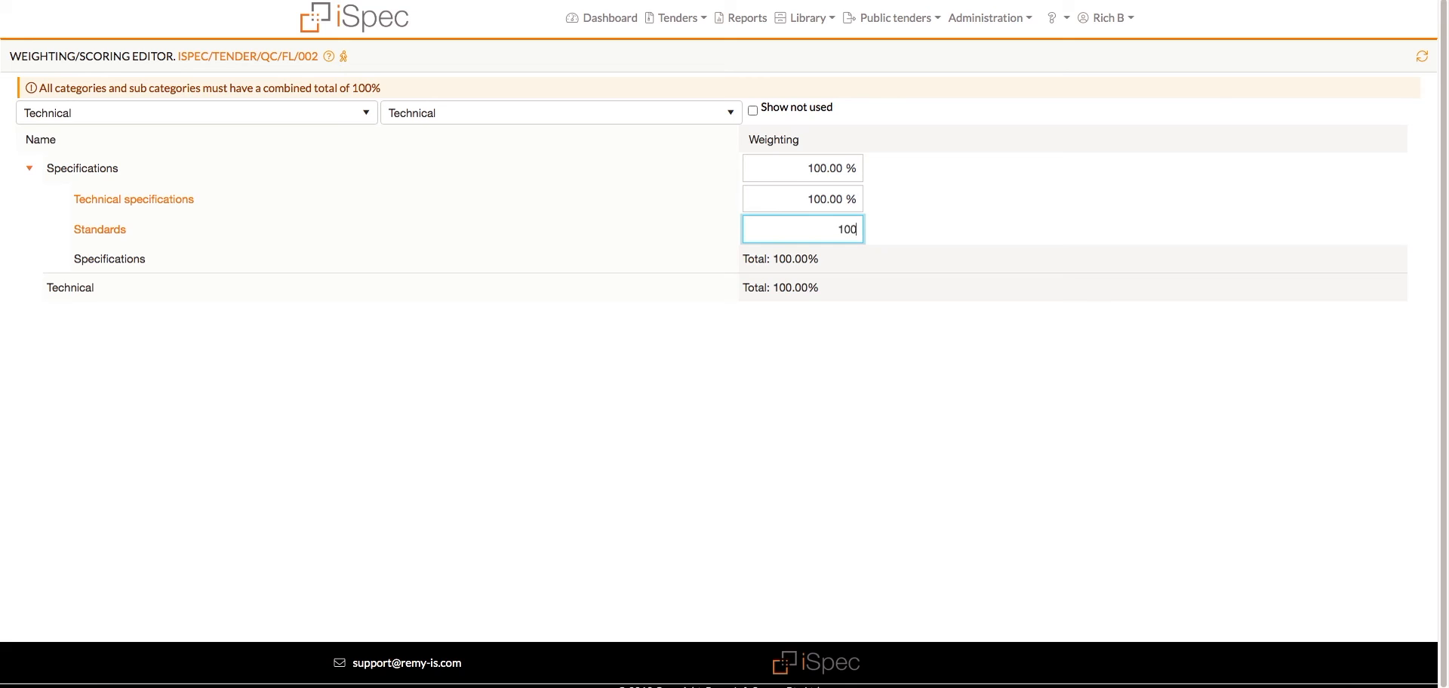
click(784, 375)
Change the weightings of the Technical specifications and Standards sub-categories to 50% each
click(800, 198)
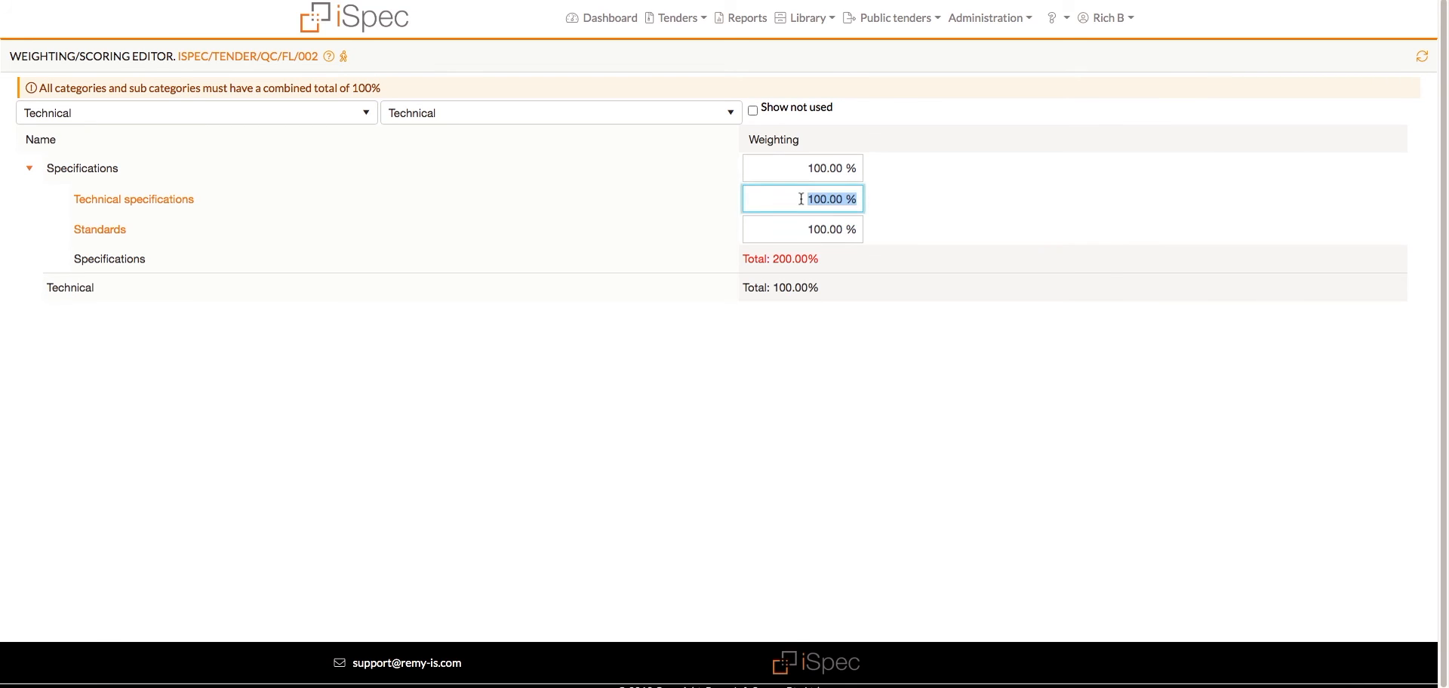
text(50)
key(Return)
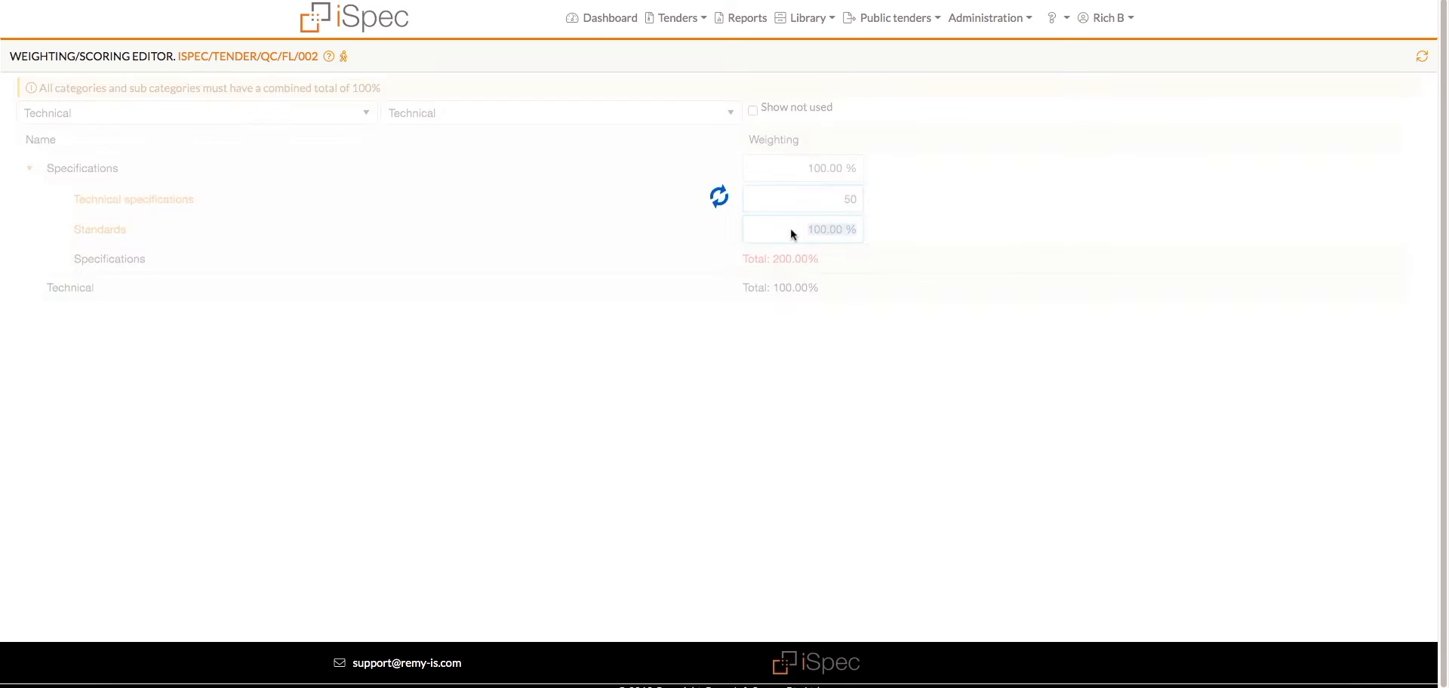
click(790, 230)
text(50)
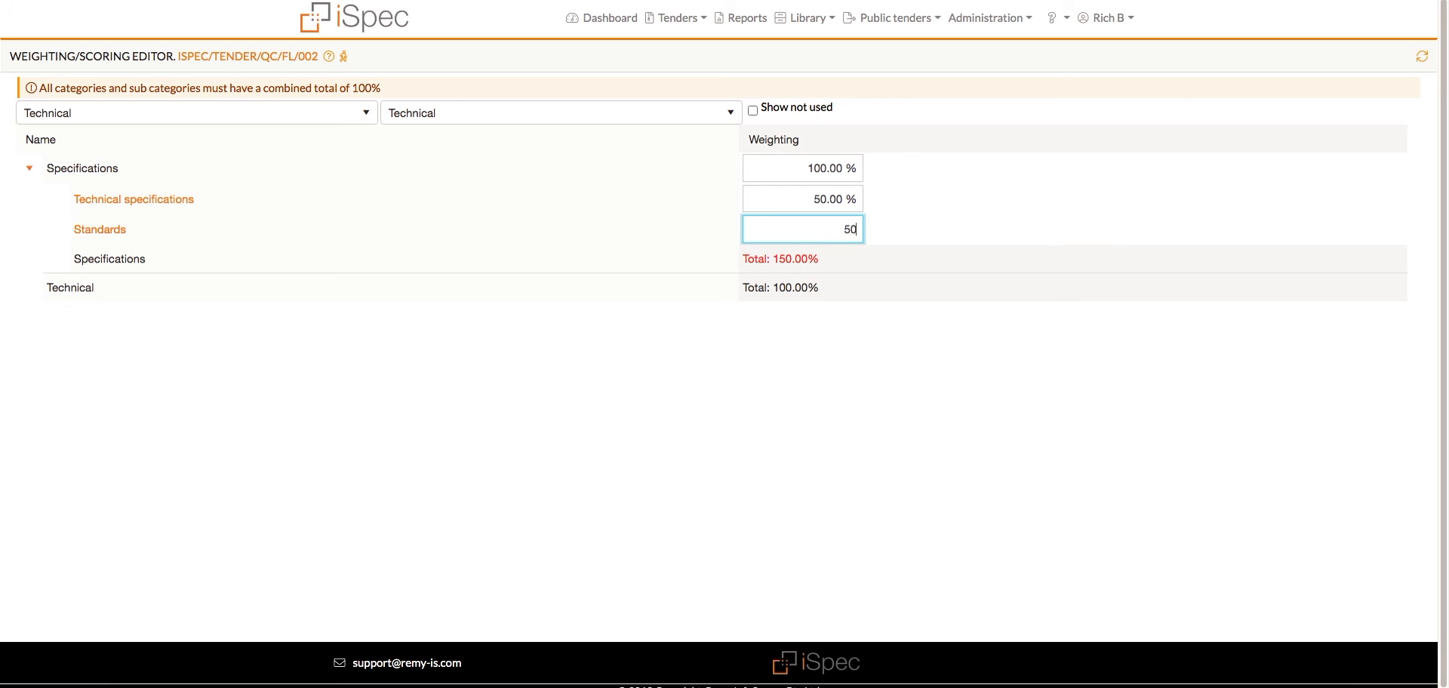
key(Return)
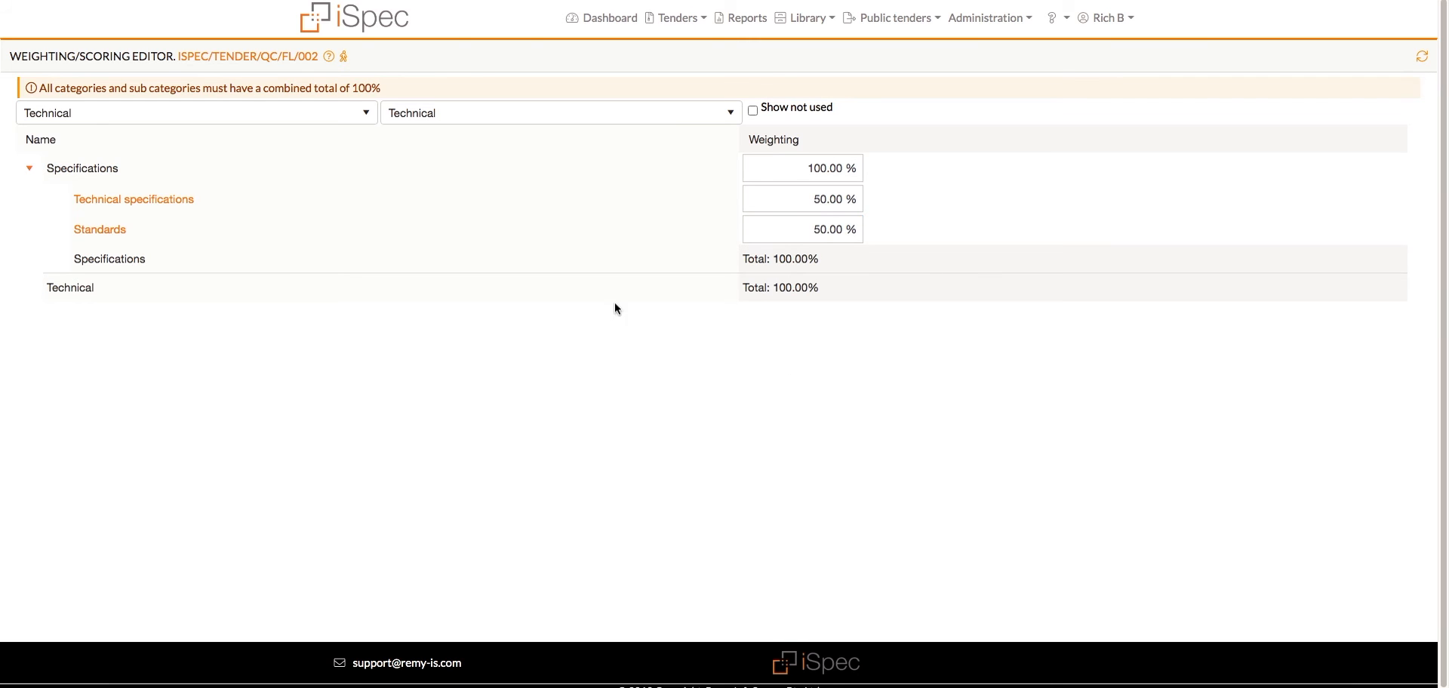
Return to the tender overview, set the evaluation summary's moderation differential to 3 and maximum score to 10, and save
click(240, 57)
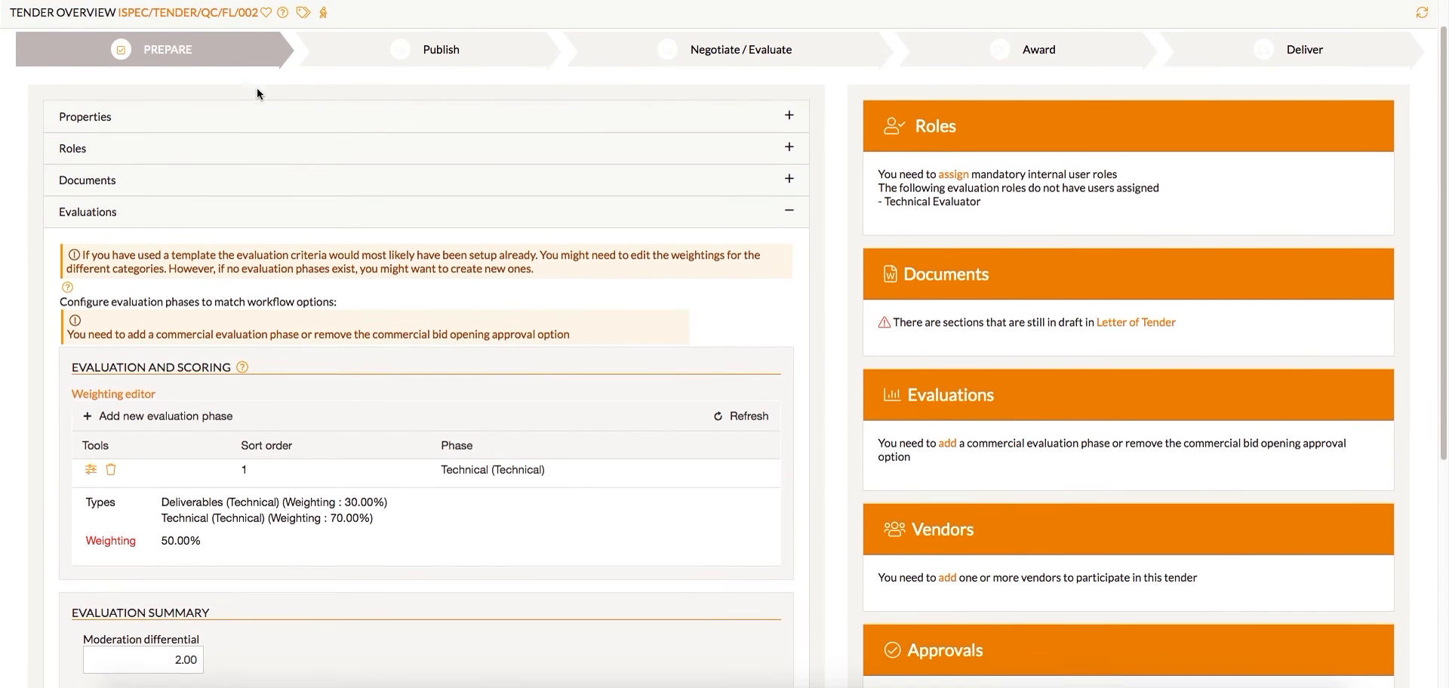
scroll(256, 88, down, 3)
scroll(256, 94, down, 1)
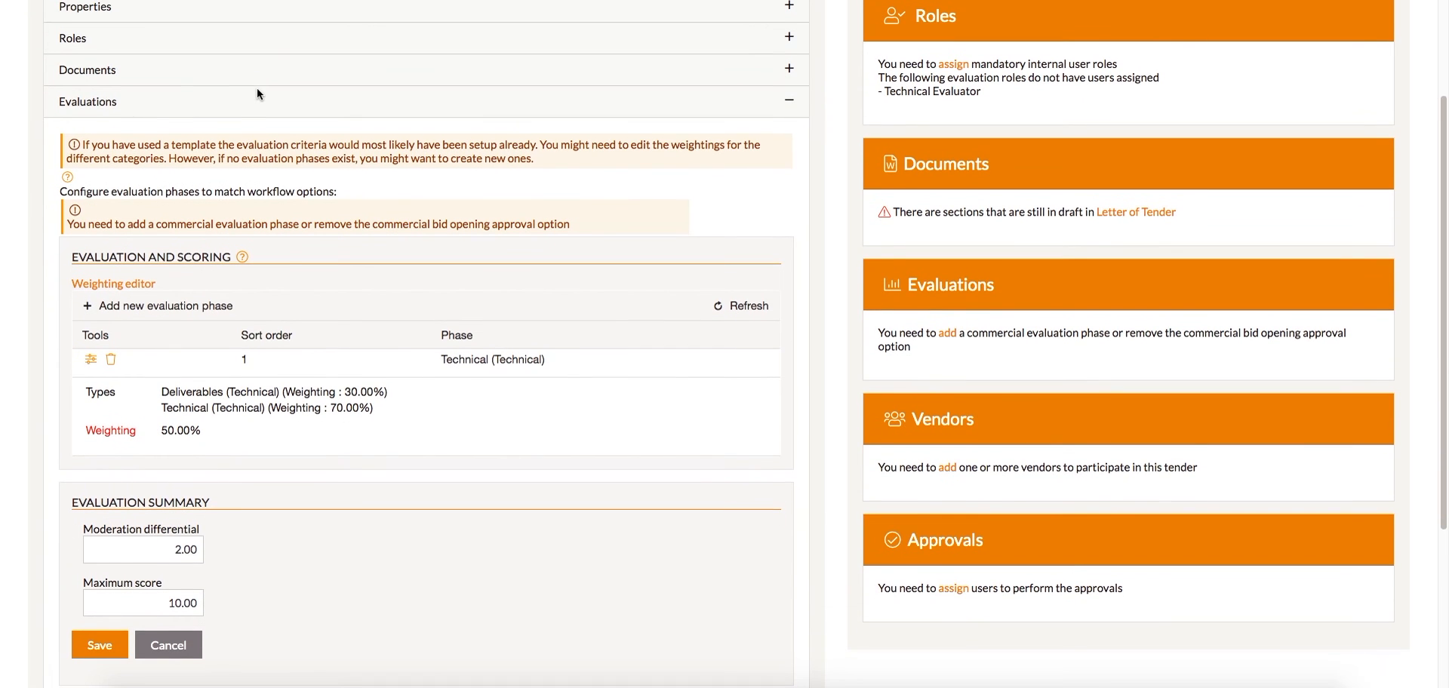
click(159, 555)
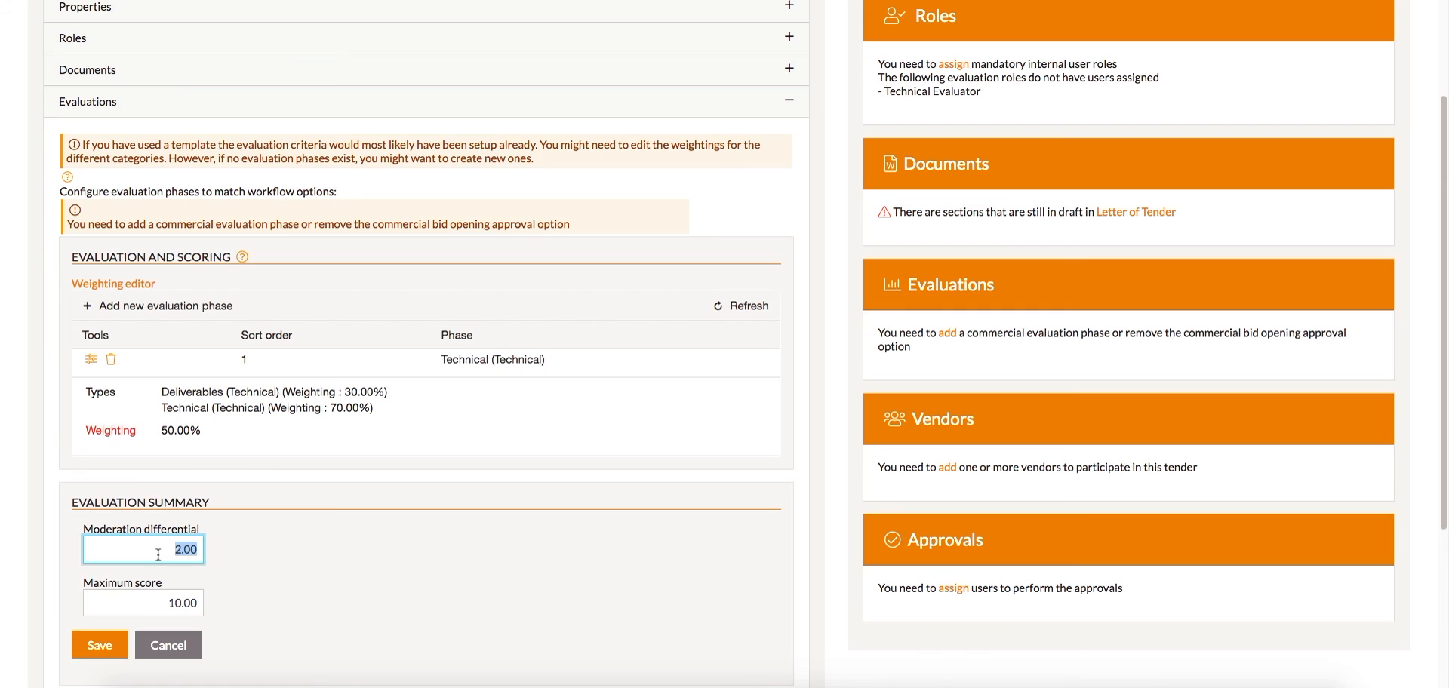
click(158, 554)
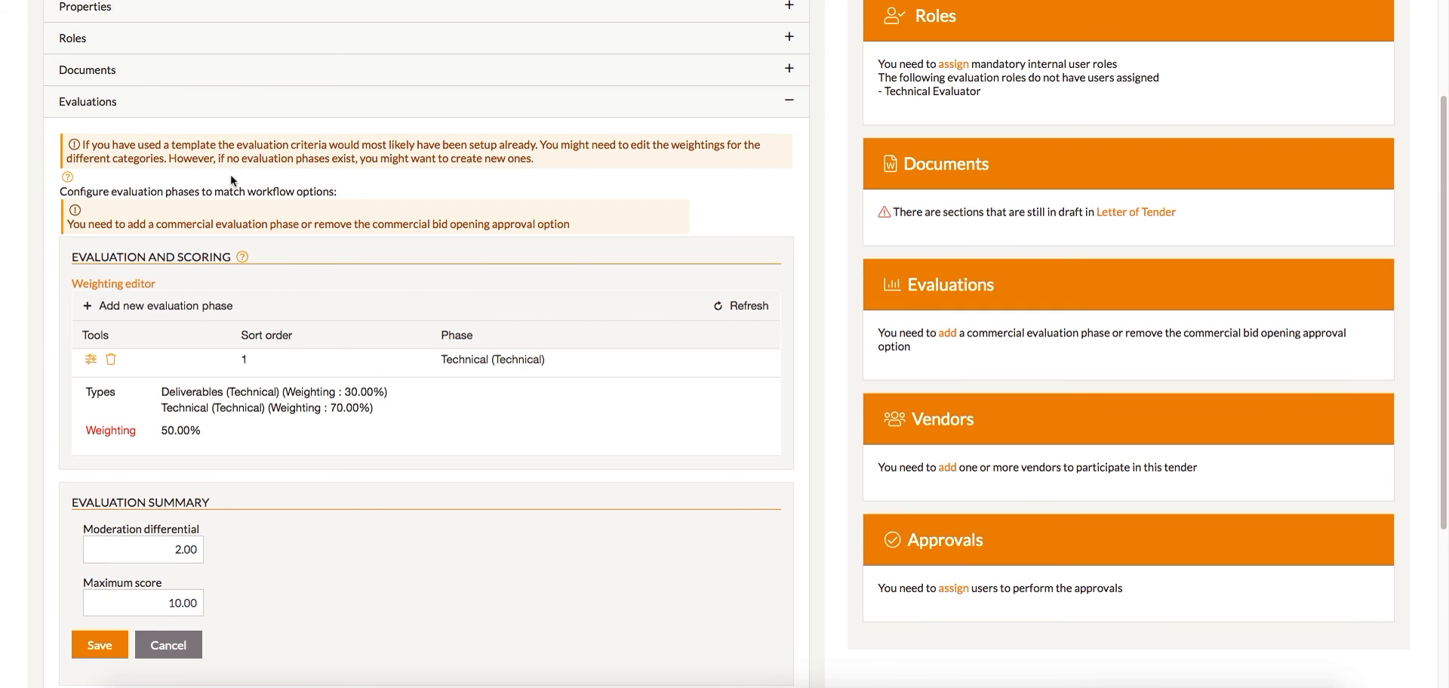
click(158, 554)
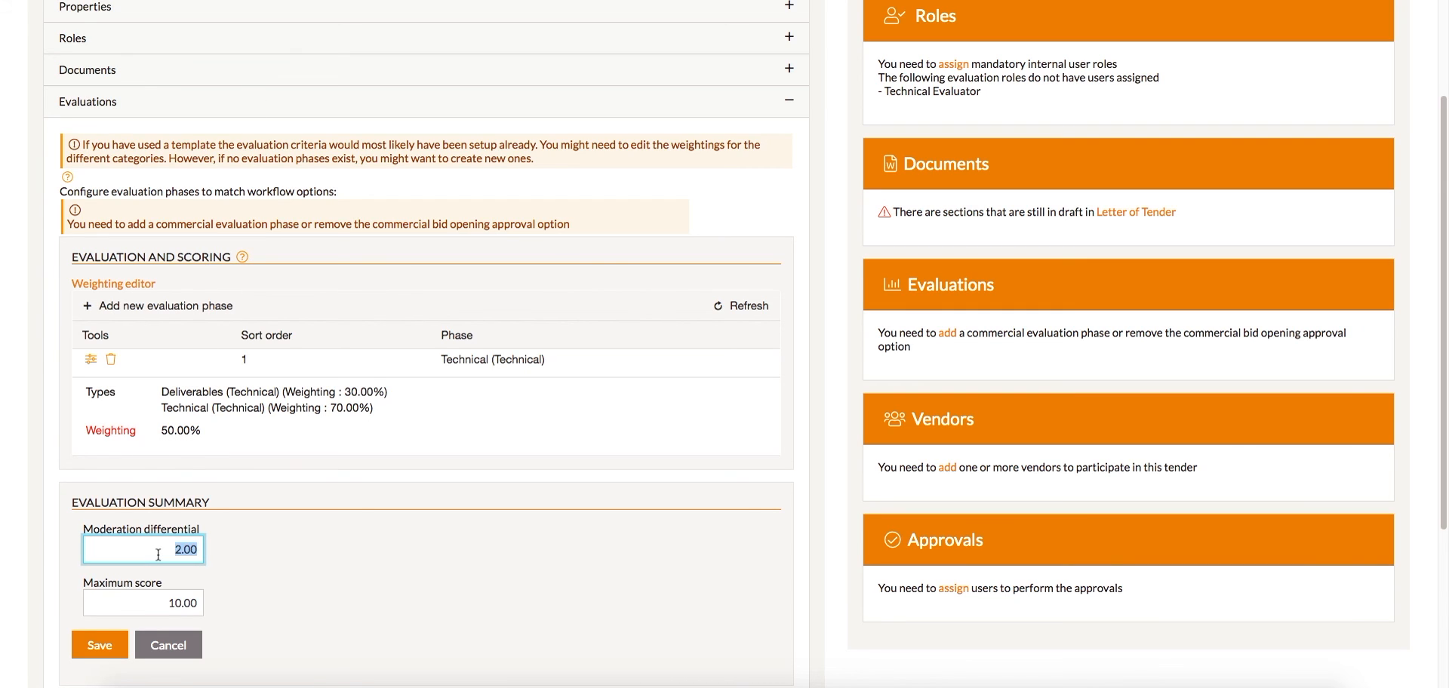
text(3)
click(163, 600)
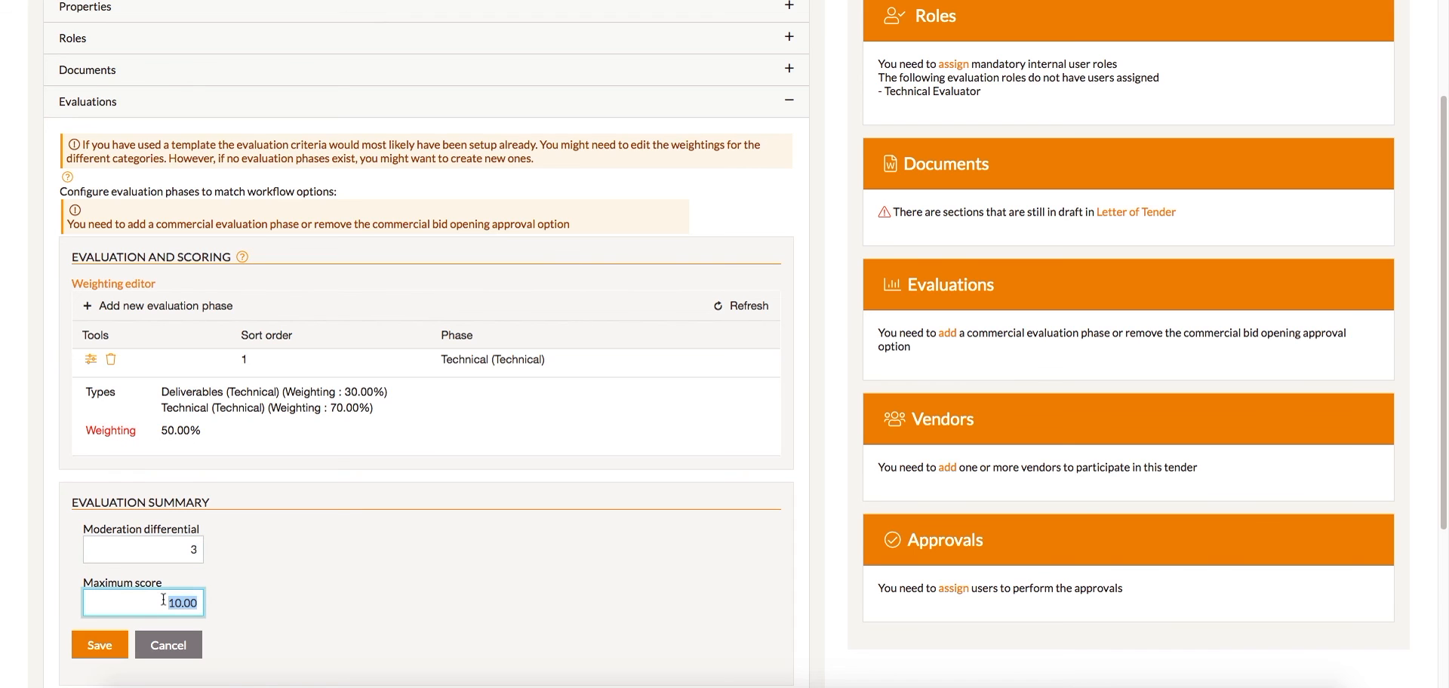
text(10)
click(114, 646)
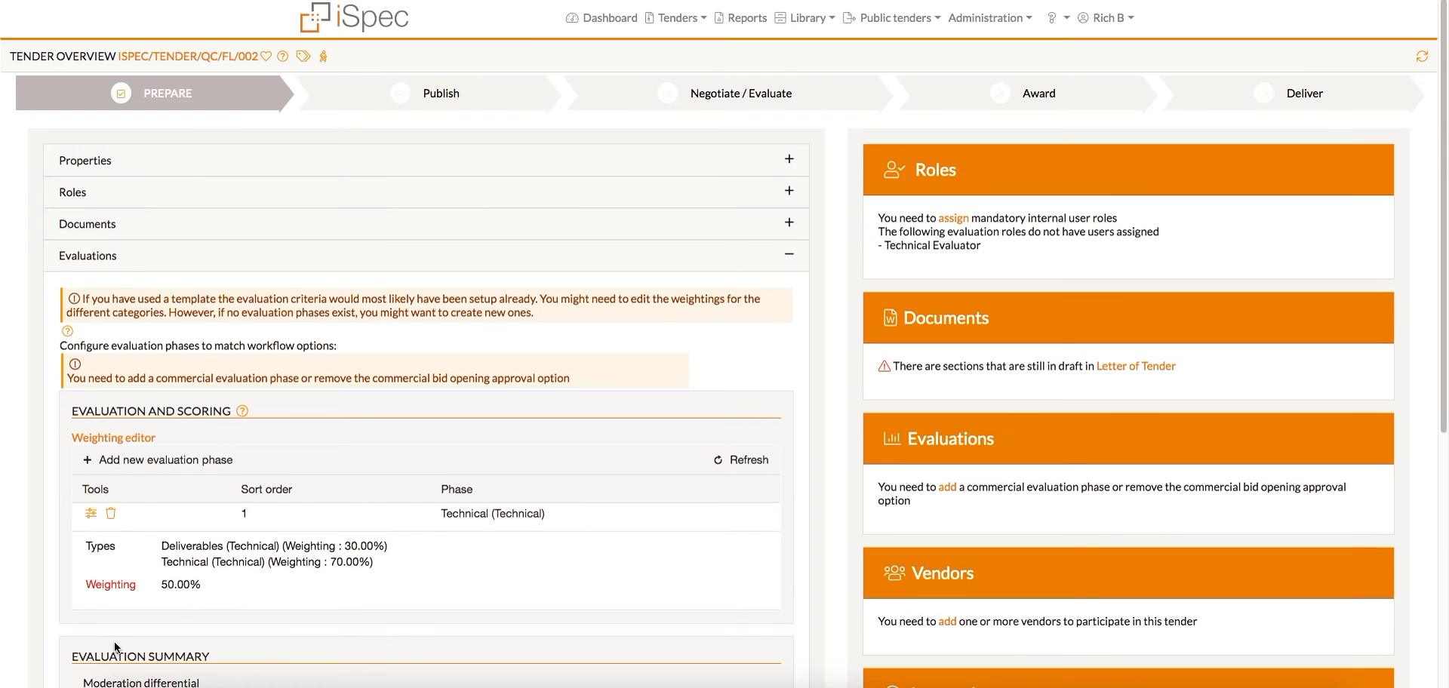
Start a new Commercial evaluation phase and assign it the Commercial evaluation type at 100%
click(172, 468)
click(217, 550)
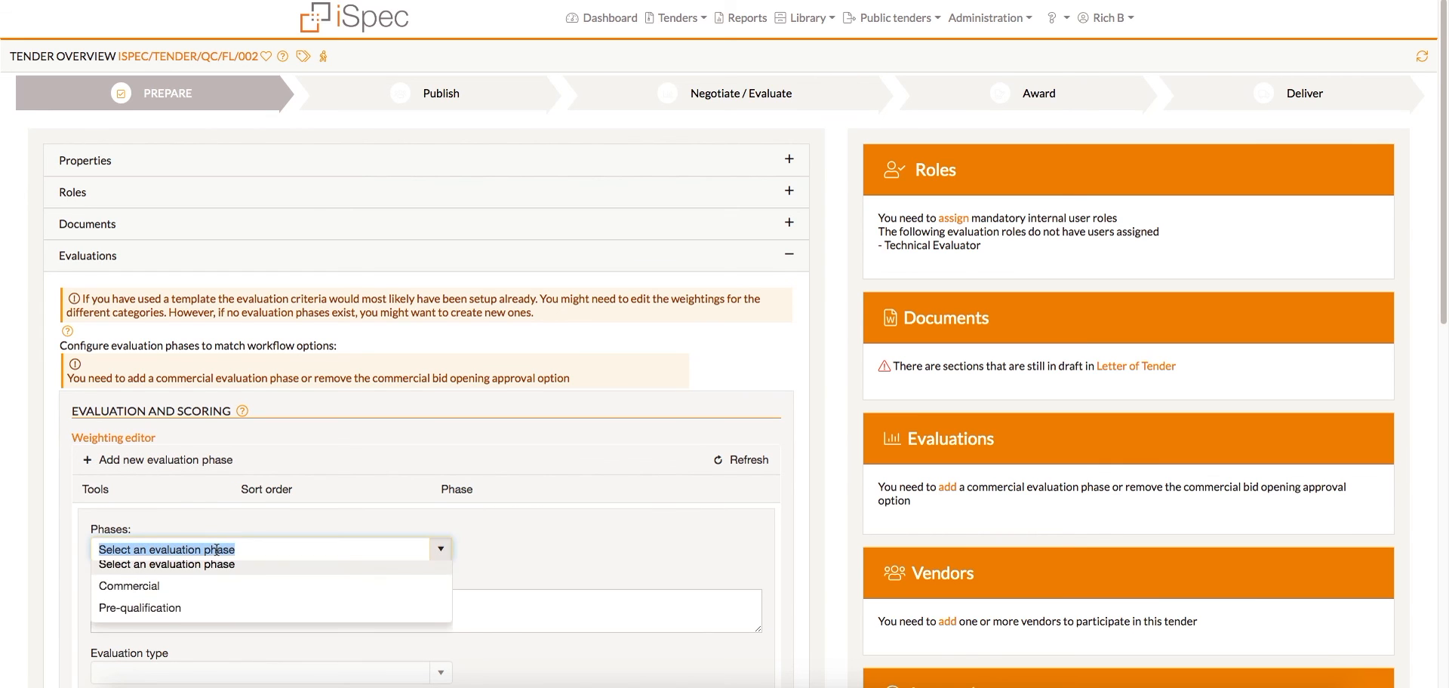
click(197, 592)
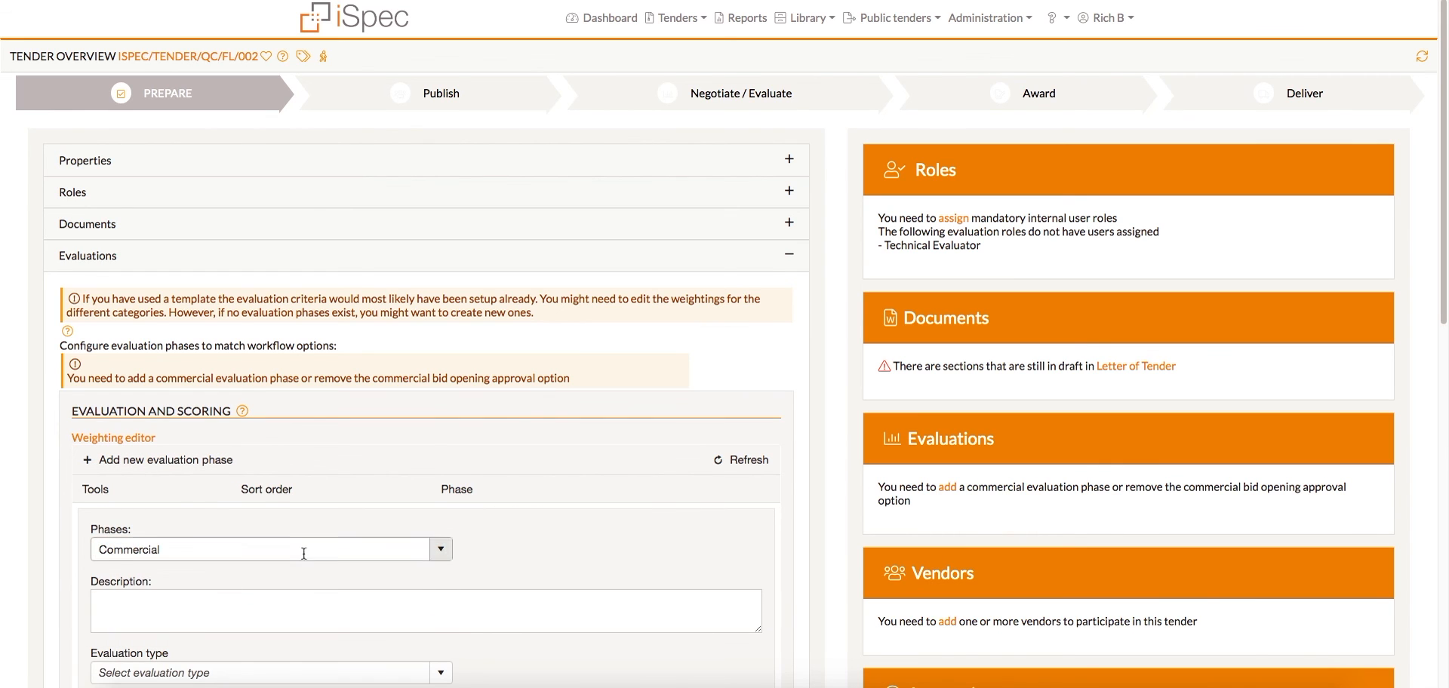
scroll(304, 553, down, 3)
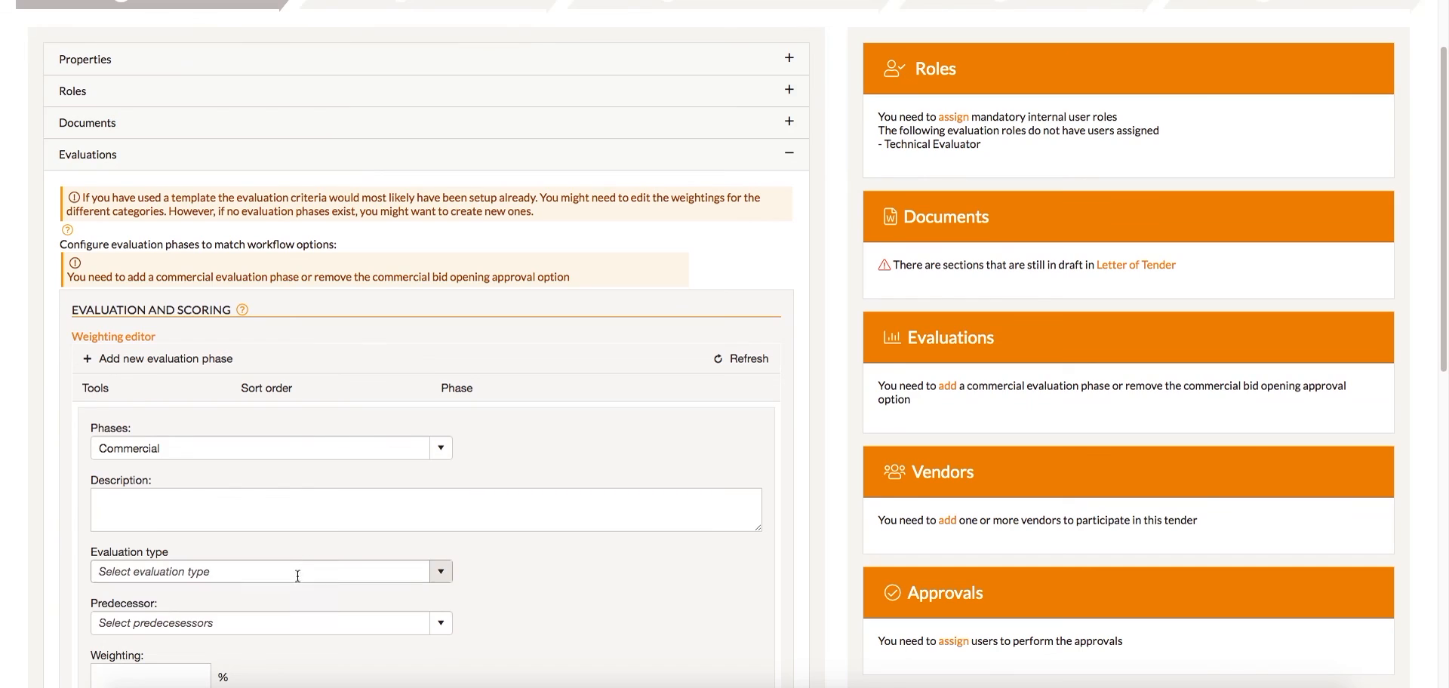
click(298, 573)
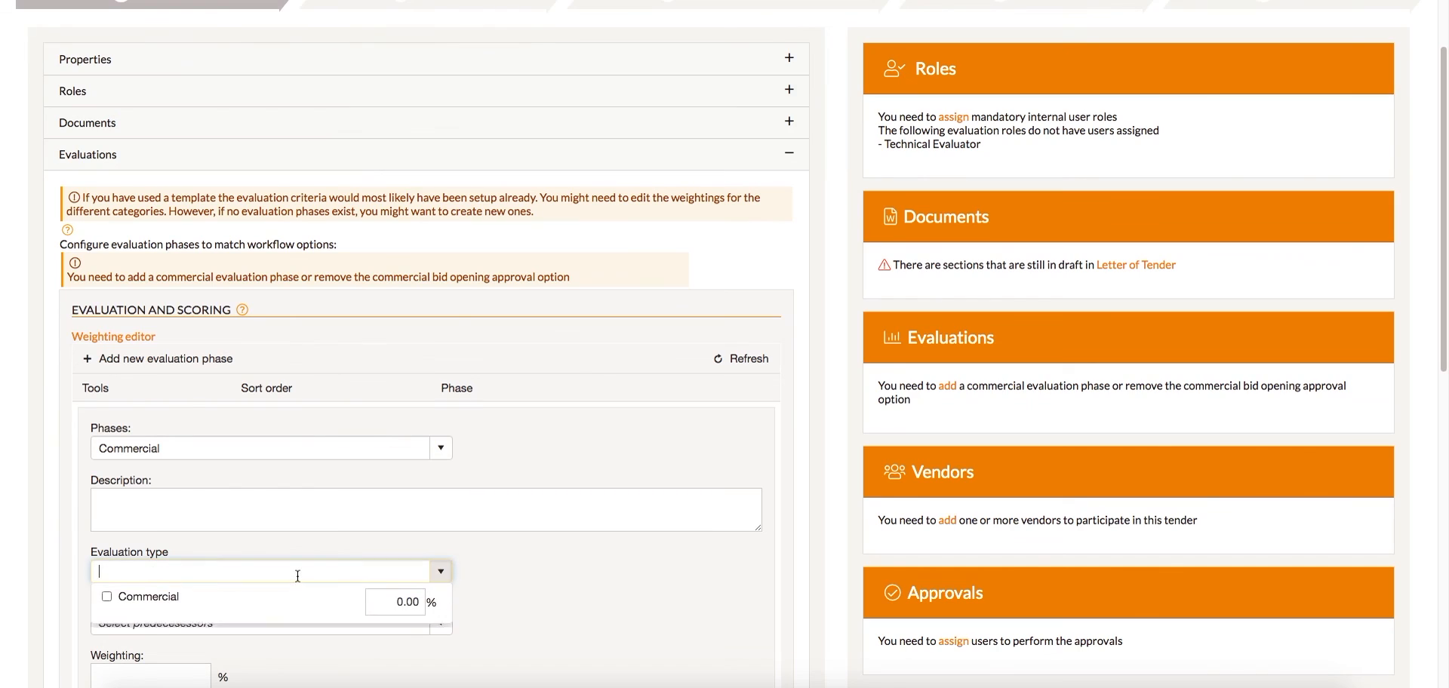
click(107, 601)
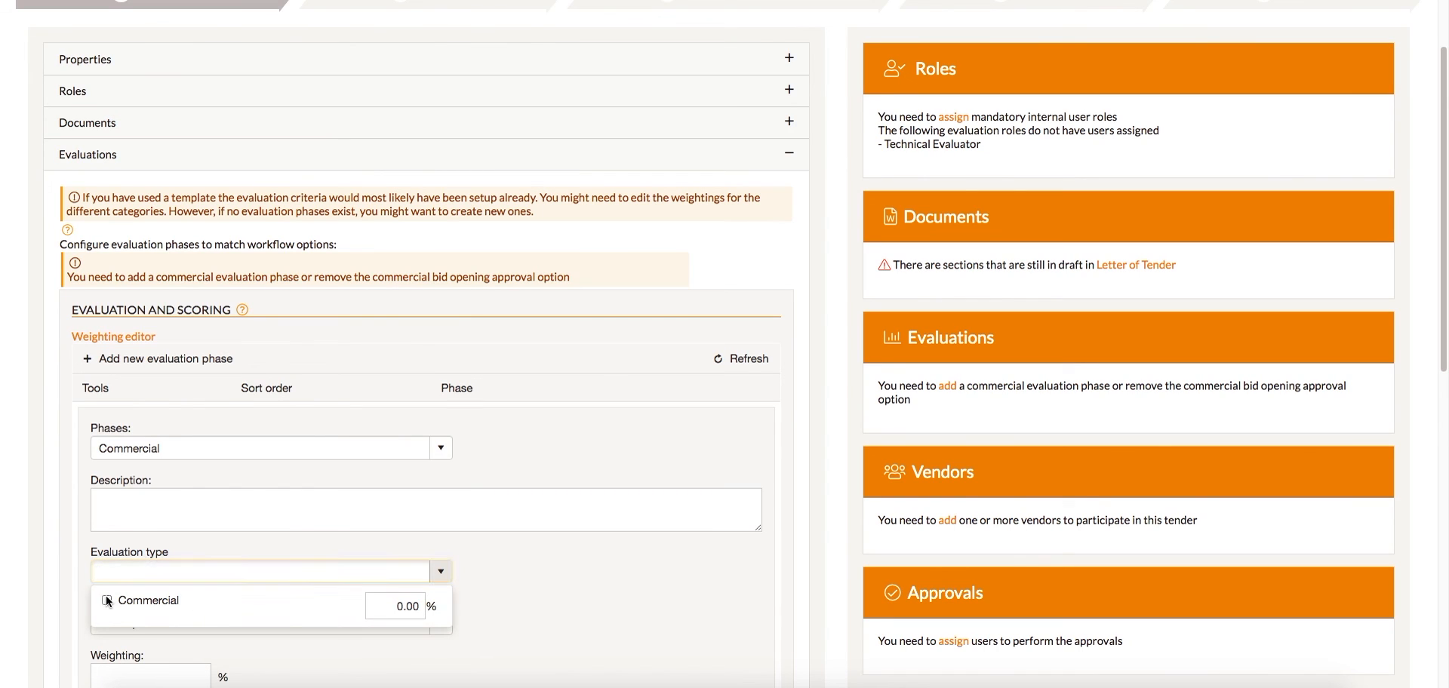
click(389, 610)
text(1)
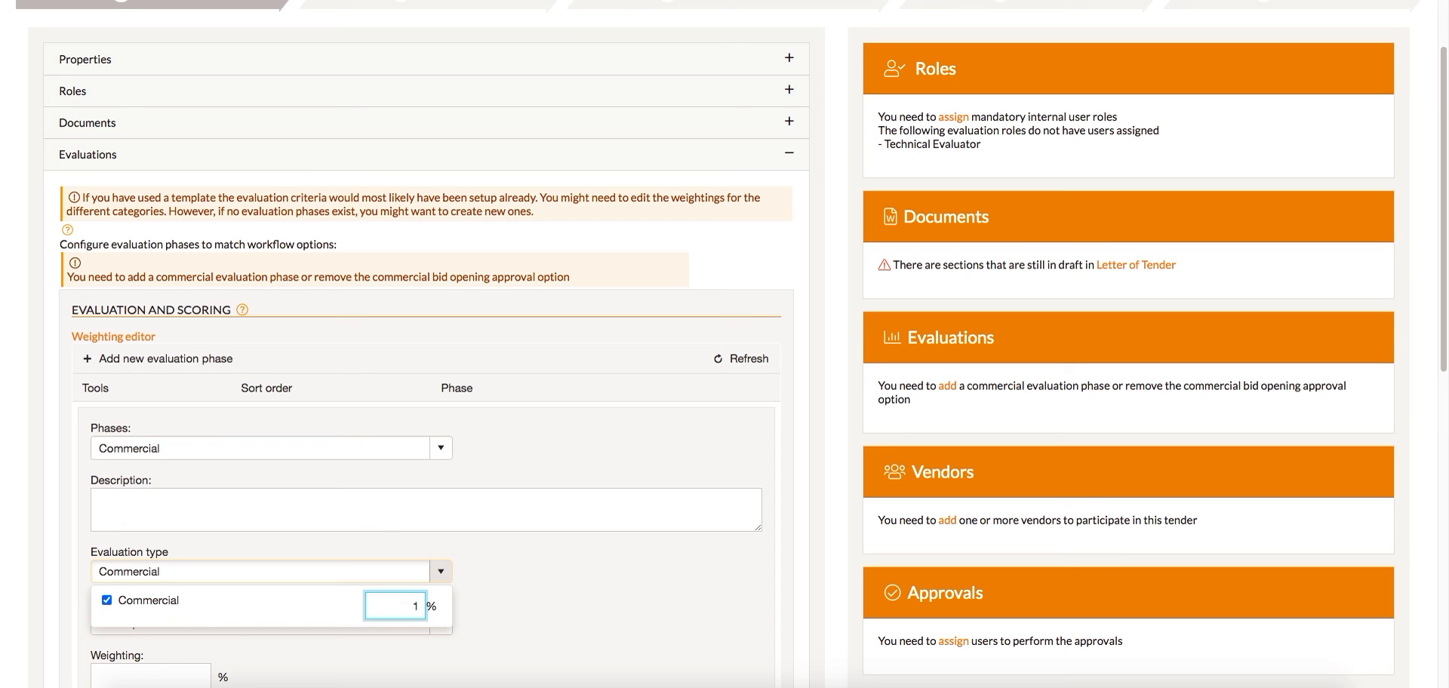
text(00)
click(487, 607)
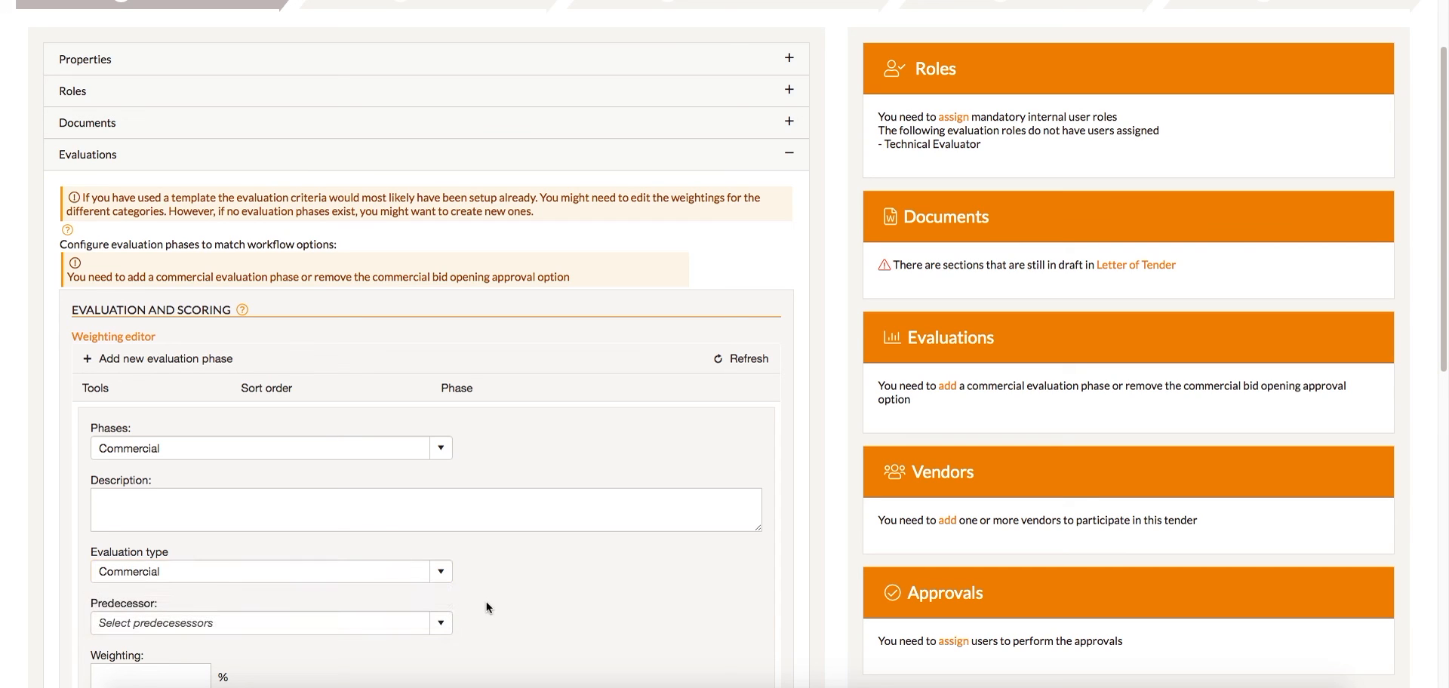
Make the Technical phase the predecessor of the Commercial phase, set the Commercial phase's weighting to 50%, and save it
click(416, 614)
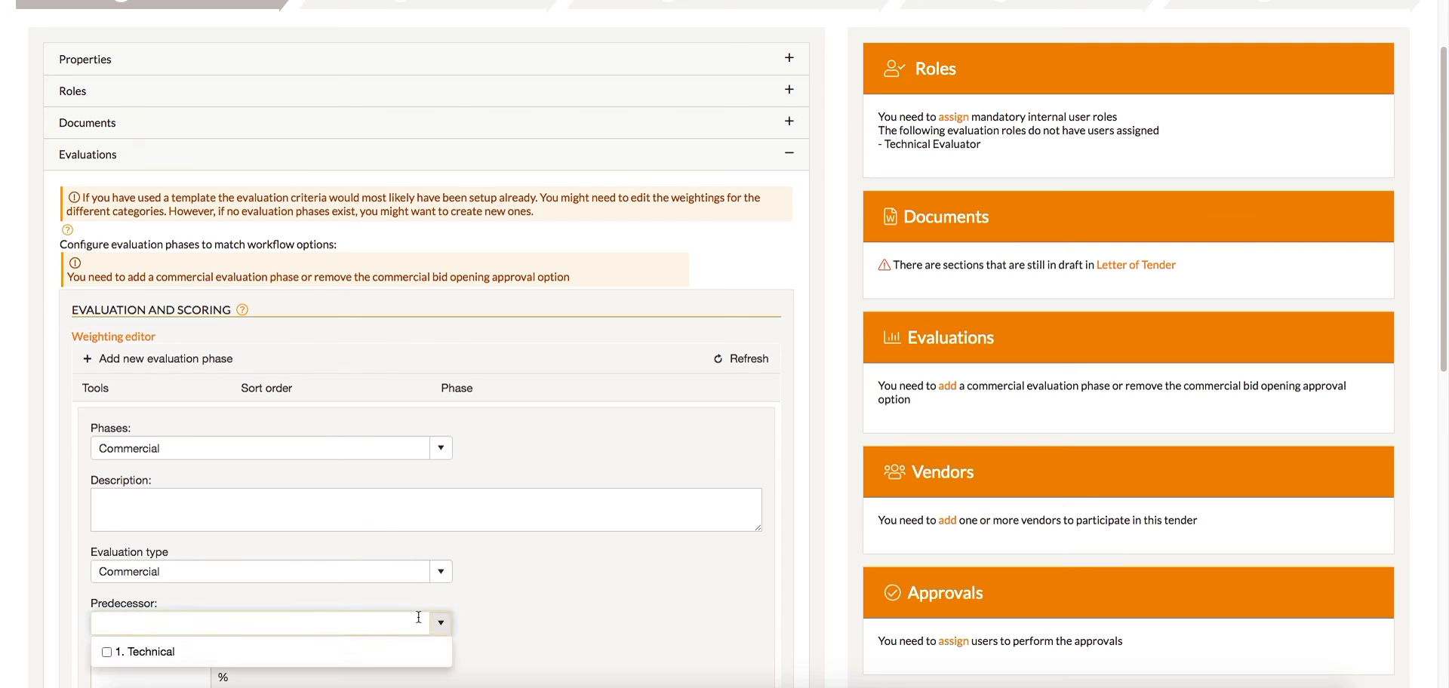
click(106, 653)
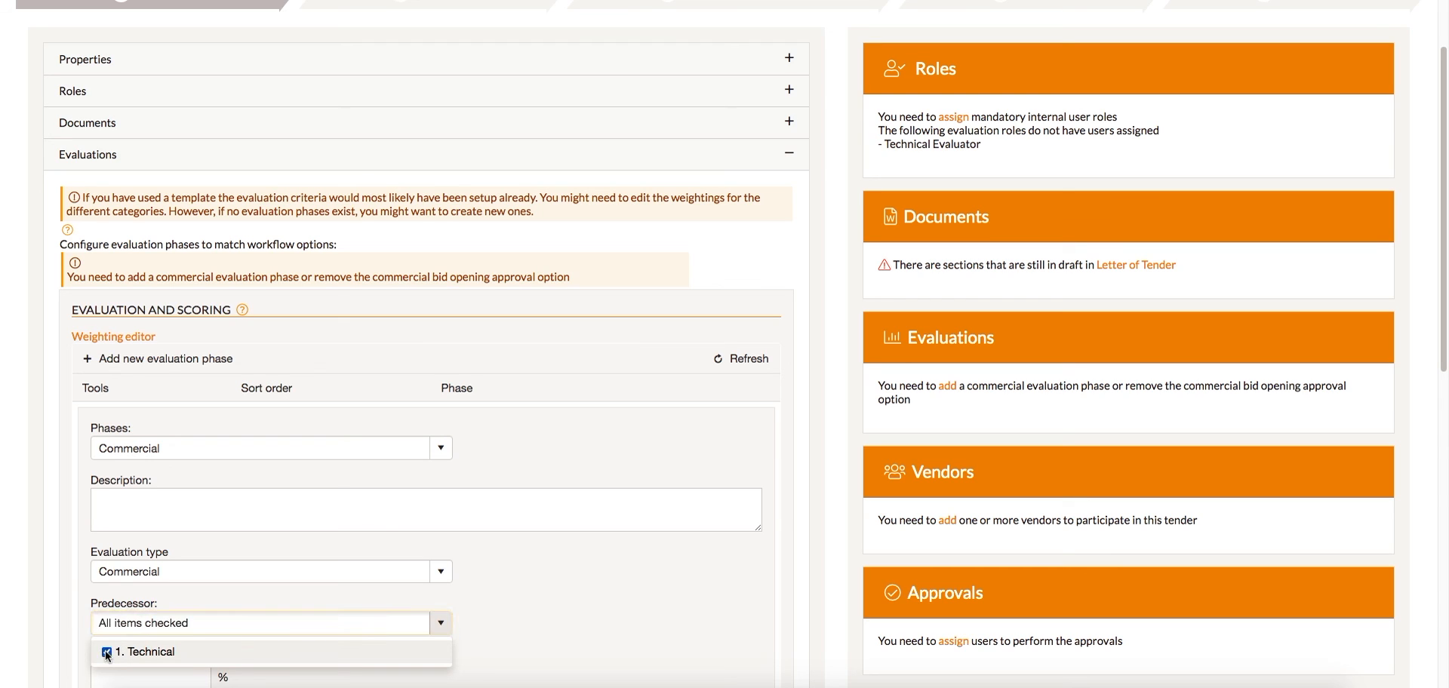
click(160, 677)
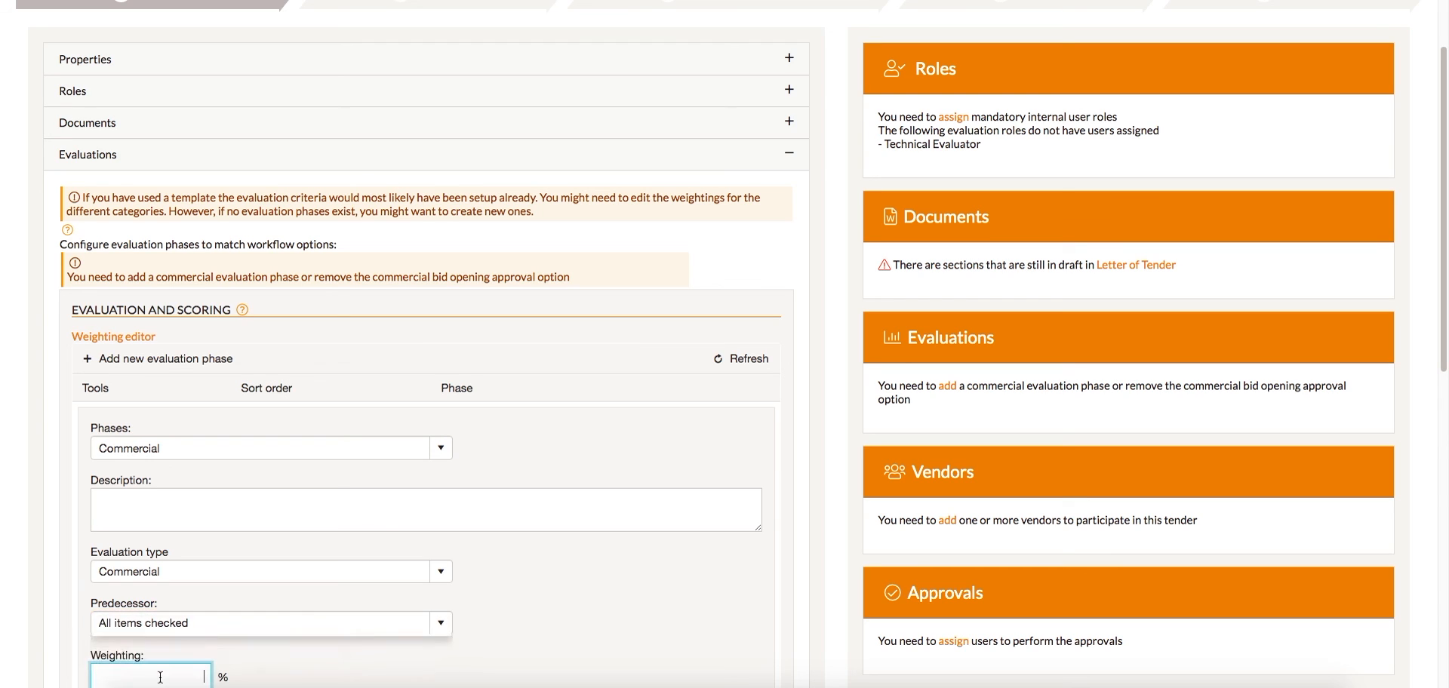
text(100)
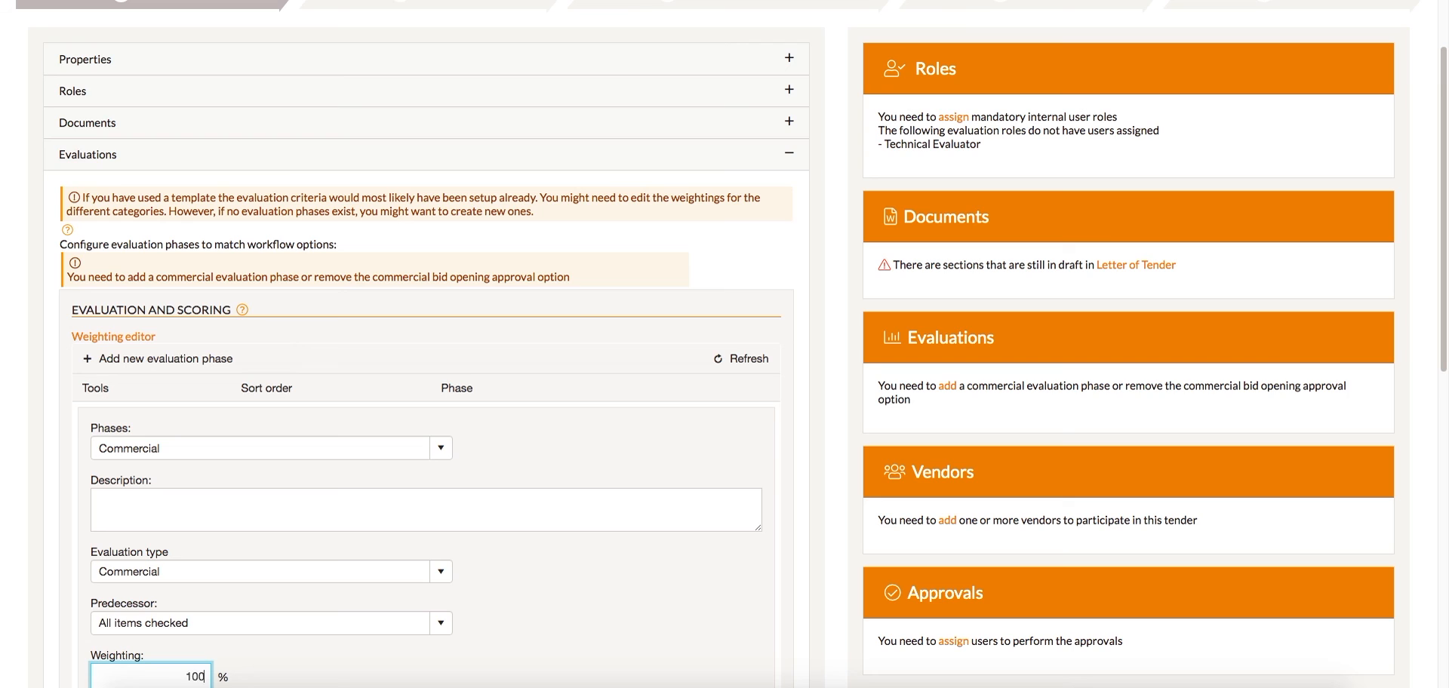
scroll(300, 608, down, 1)
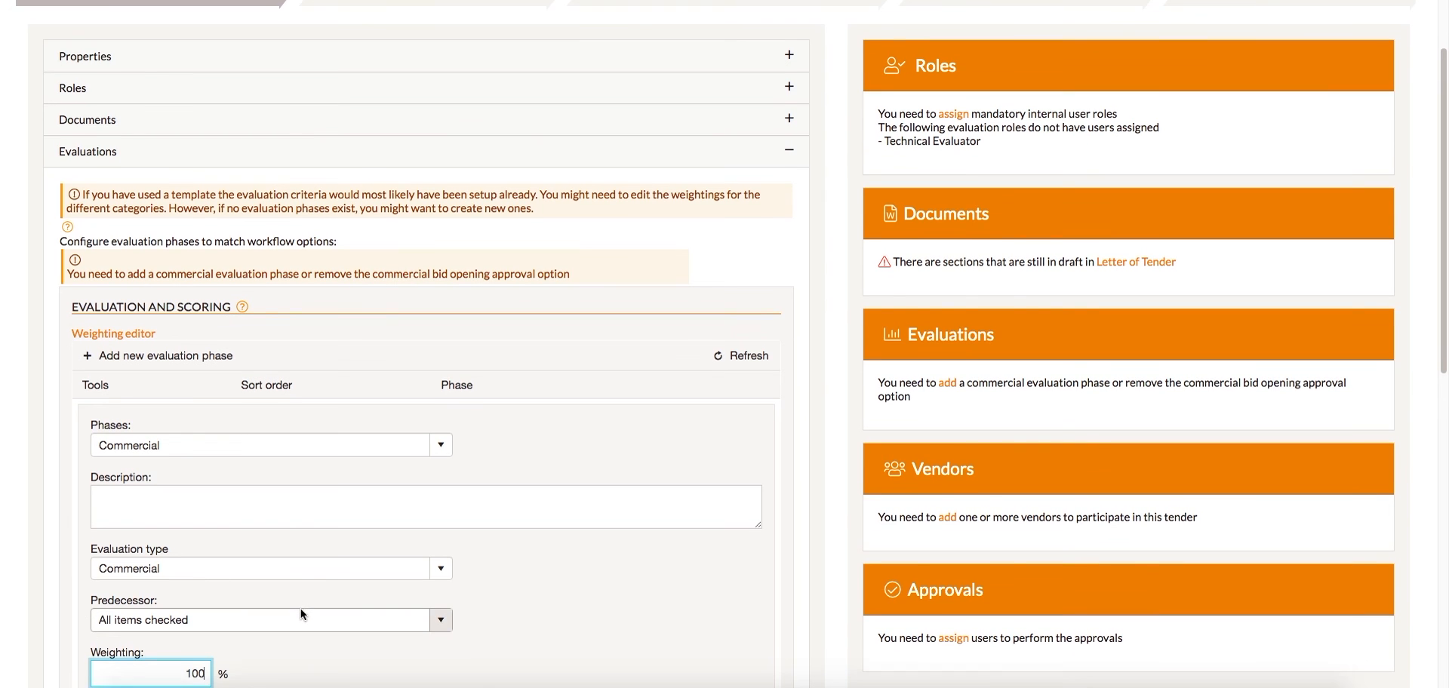
drag(175, 672, 223, 671)
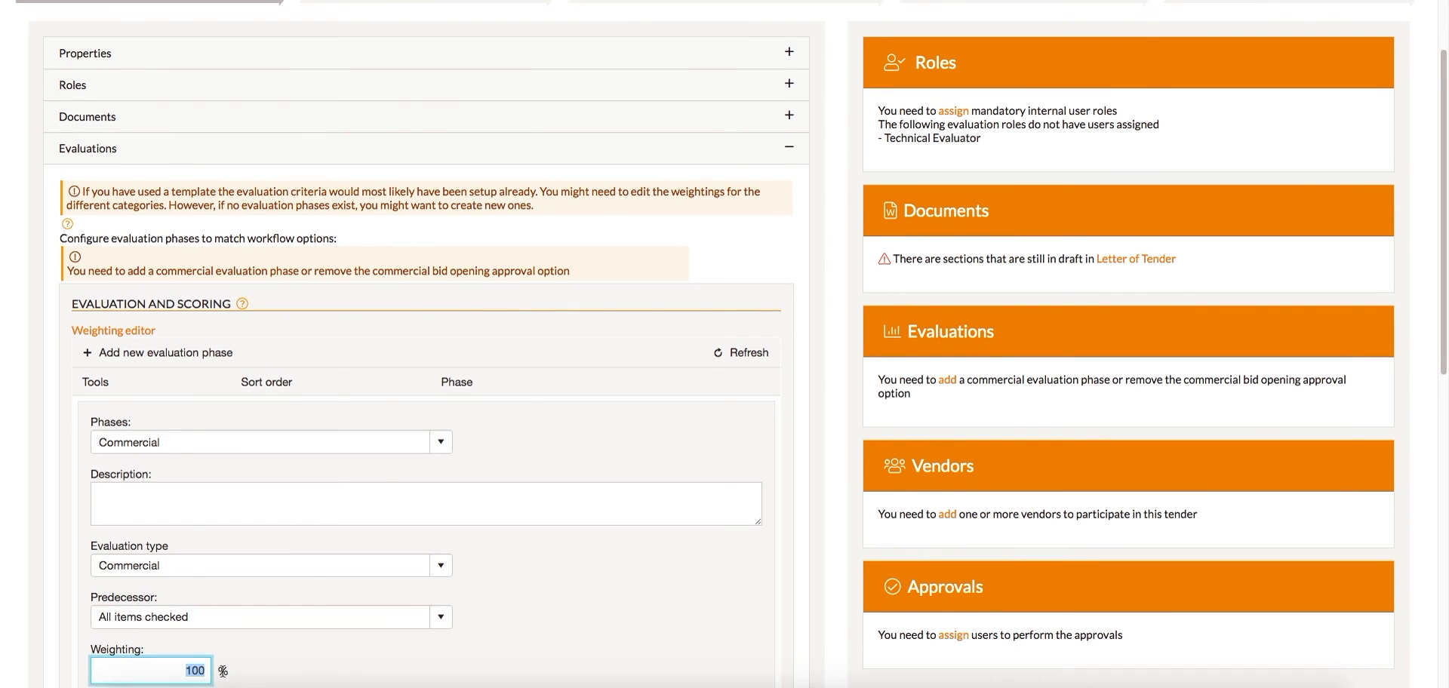
text(50)
scroll(351, 658, down, 2)
click(131, 450)
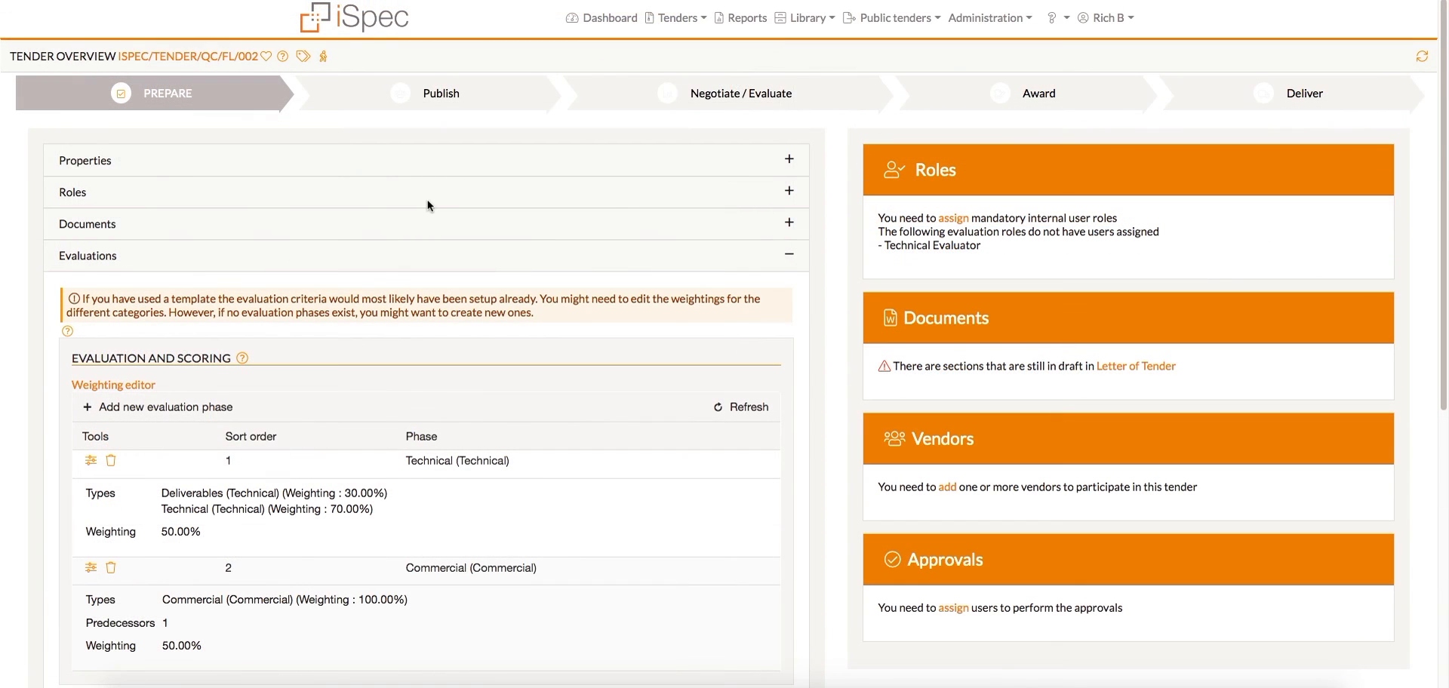
Save the evaluation summary with its moderation differential and maximum score as they stand
scroll(427, 204, down, 1)
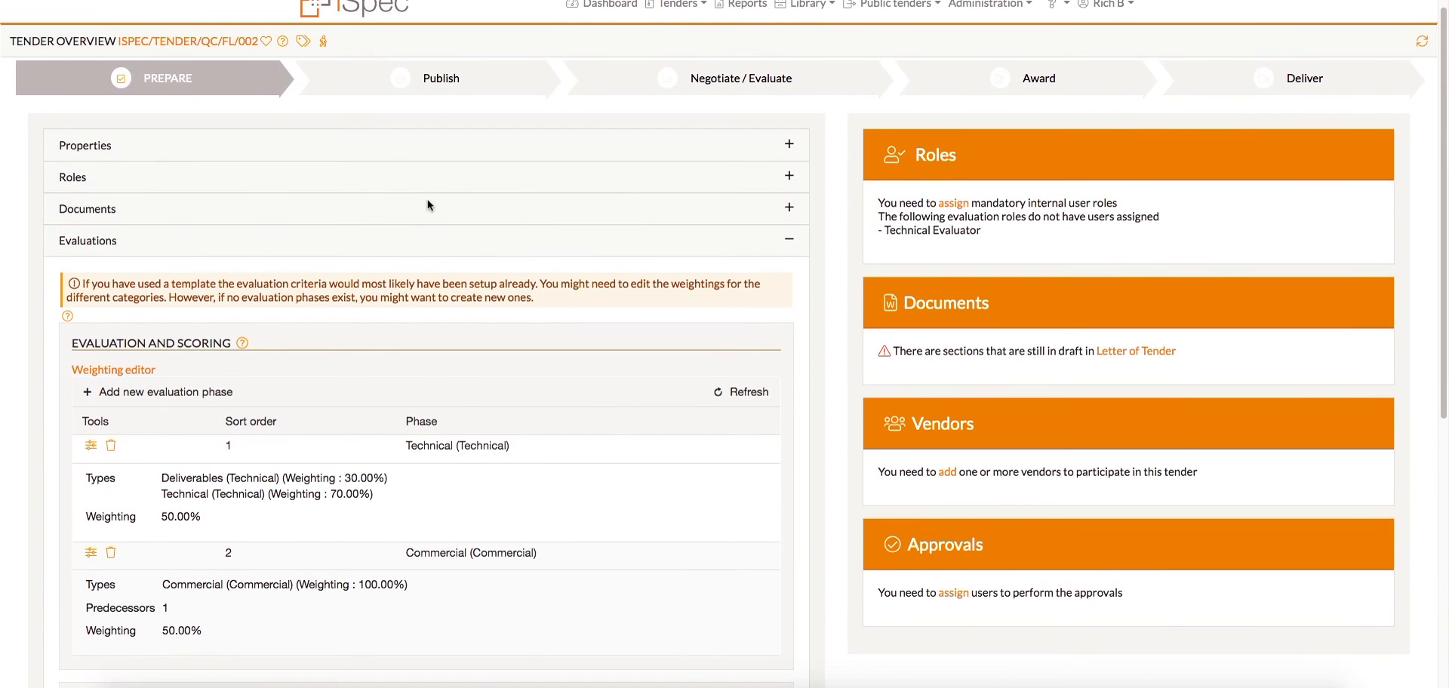
scroll(427, 203, down, 3)
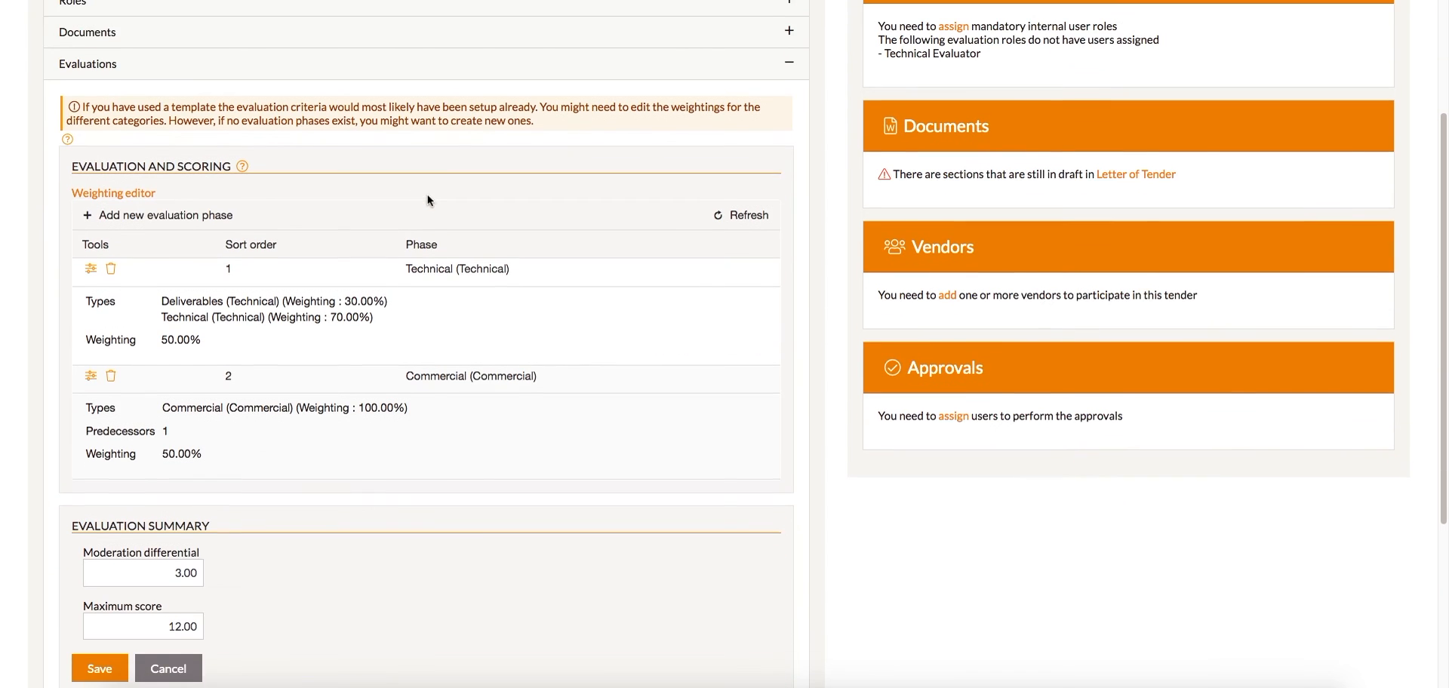
scroll(427, 200, down, 2)
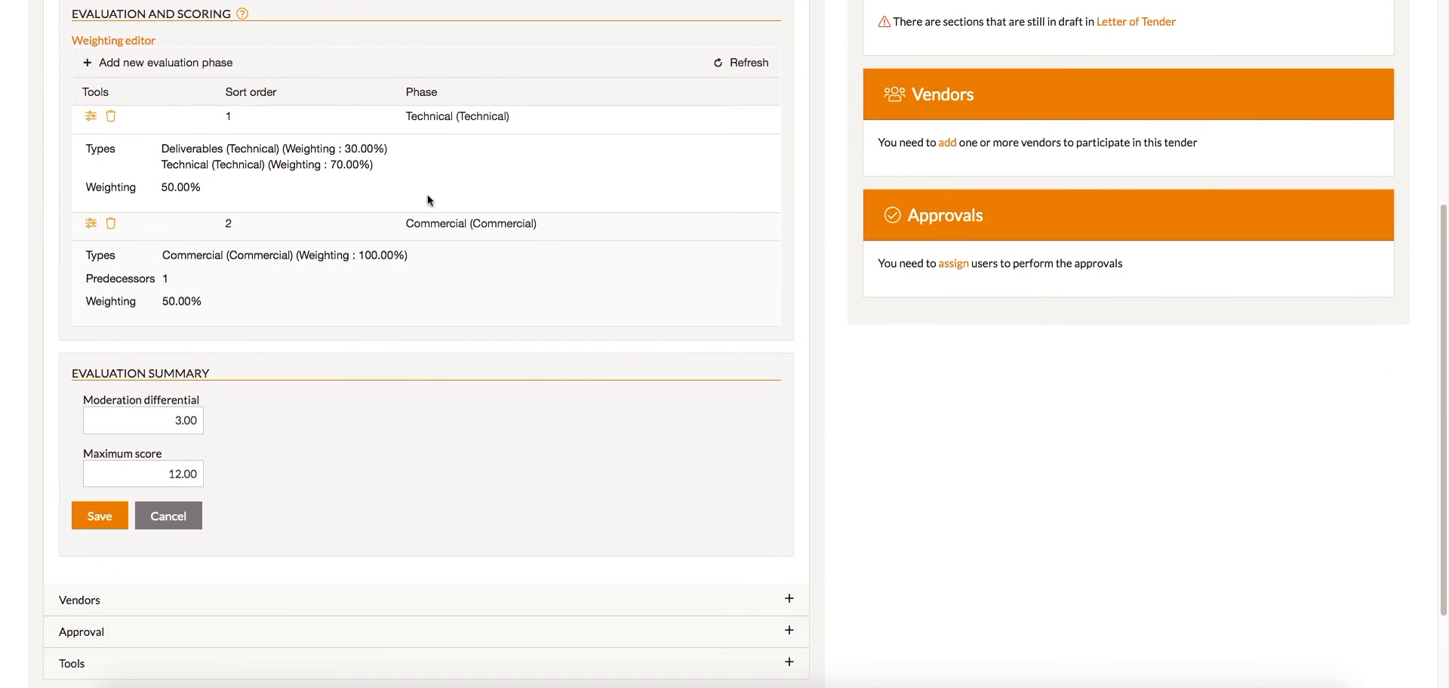
click(100, 516)
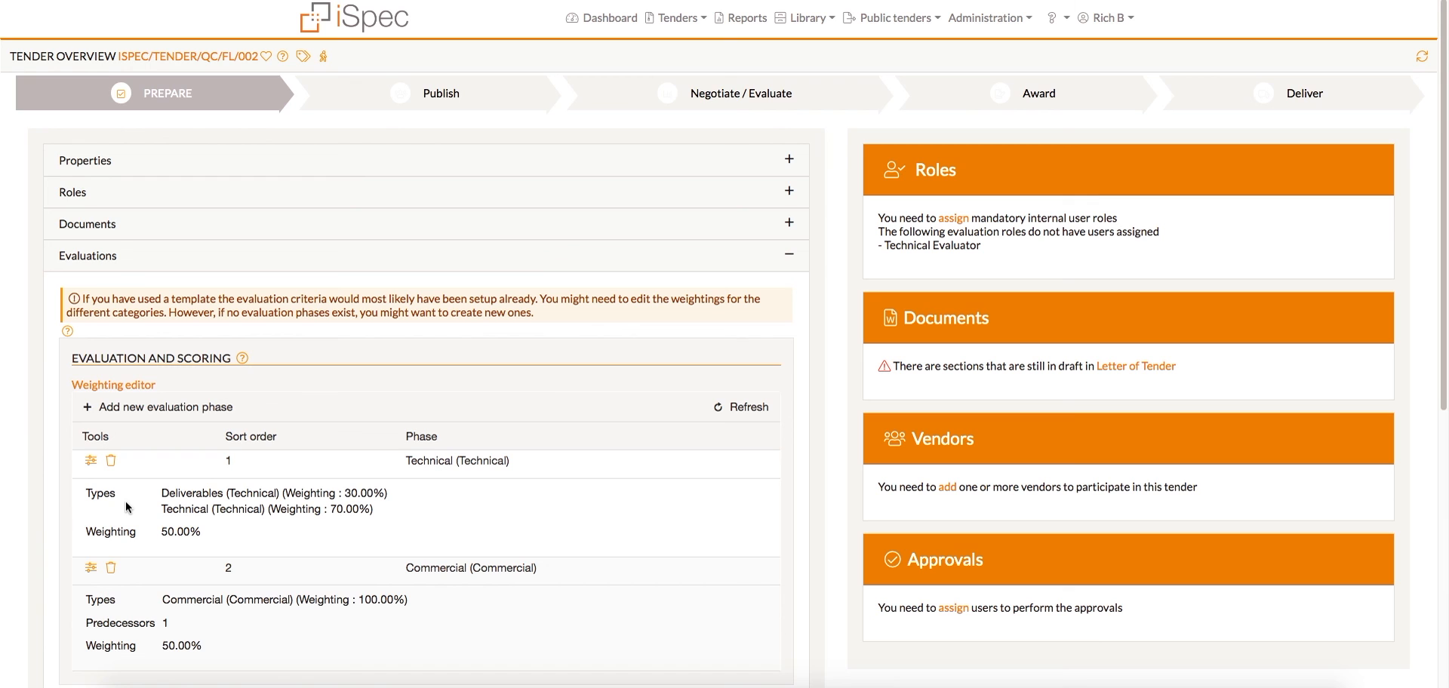